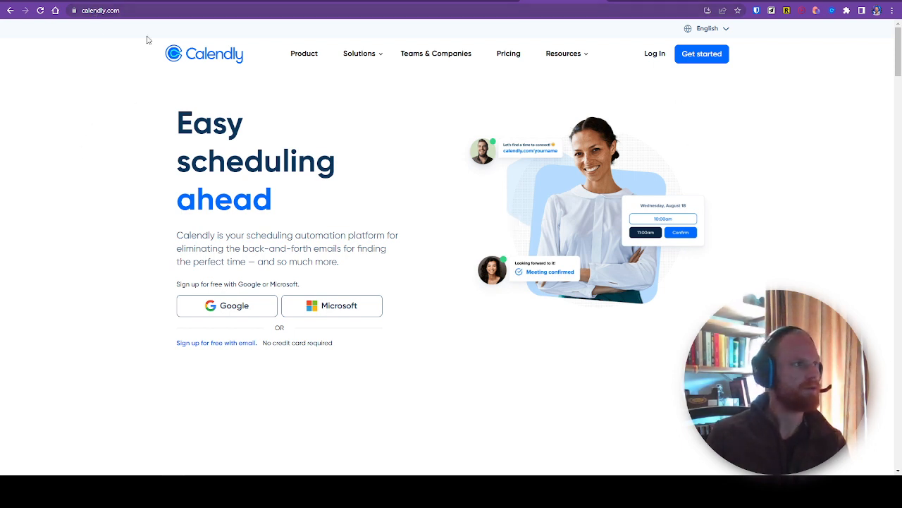
# Step: Log in to Calendly with the account's e-mail address and continue through the Google sign-in
pyautogui.click(655, 54)
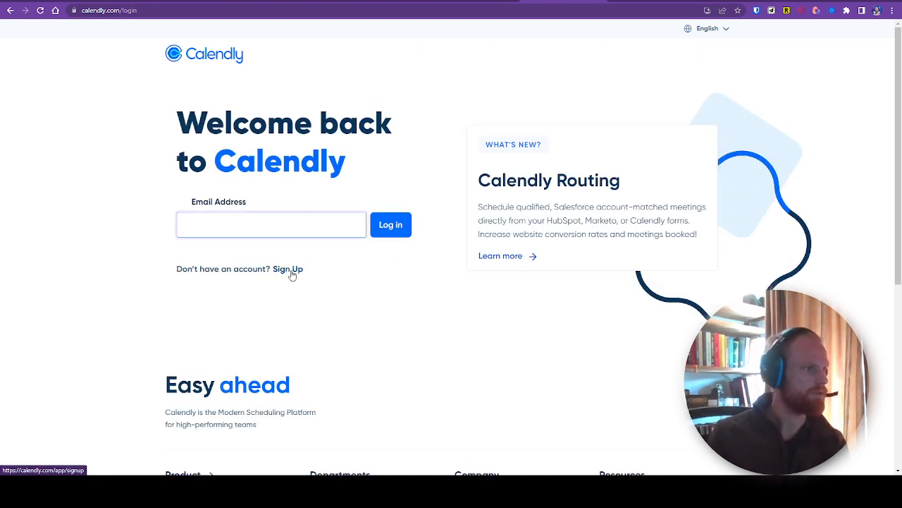
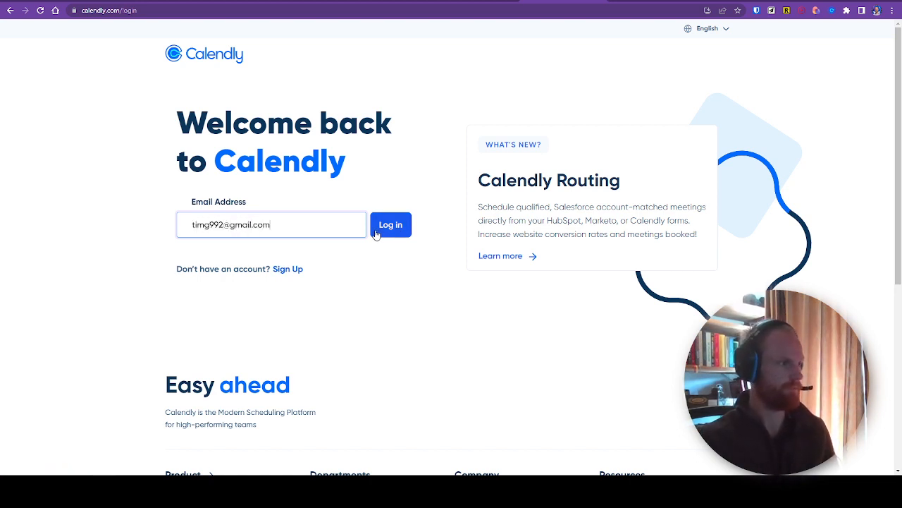
pyautogui.click(375, 234)
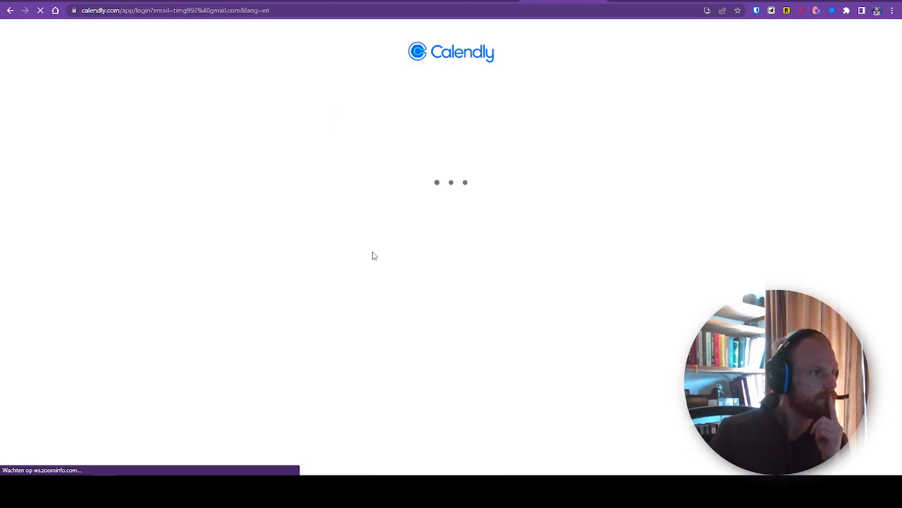
pyautogui.click(468, 144)
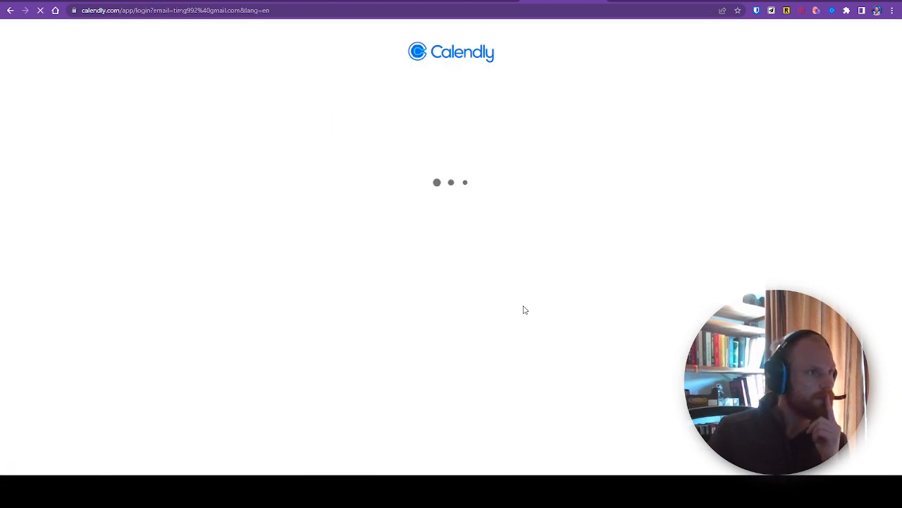
pyautogui.click(501, 243)
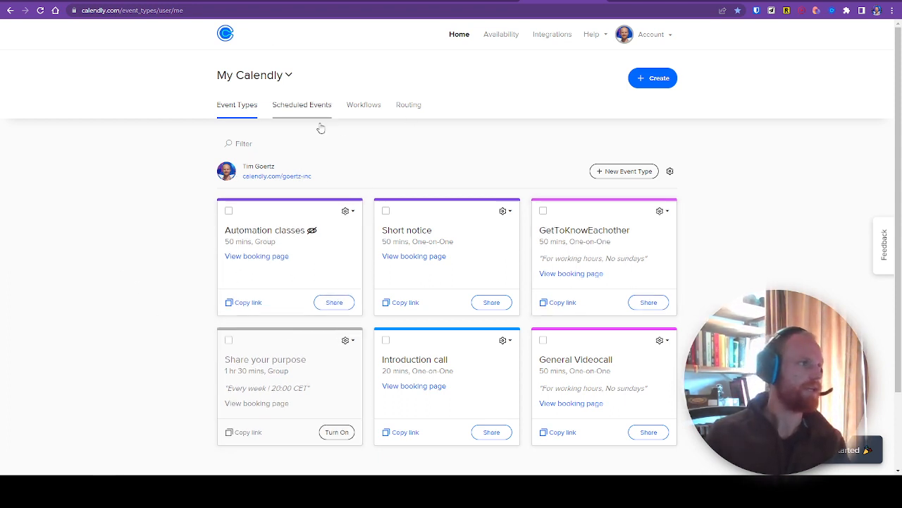
# Step: Open the availability settings and examine the reserved and Exclusive hours schedules, including the weekly hours for each day
pyautogui.click(499, 37)
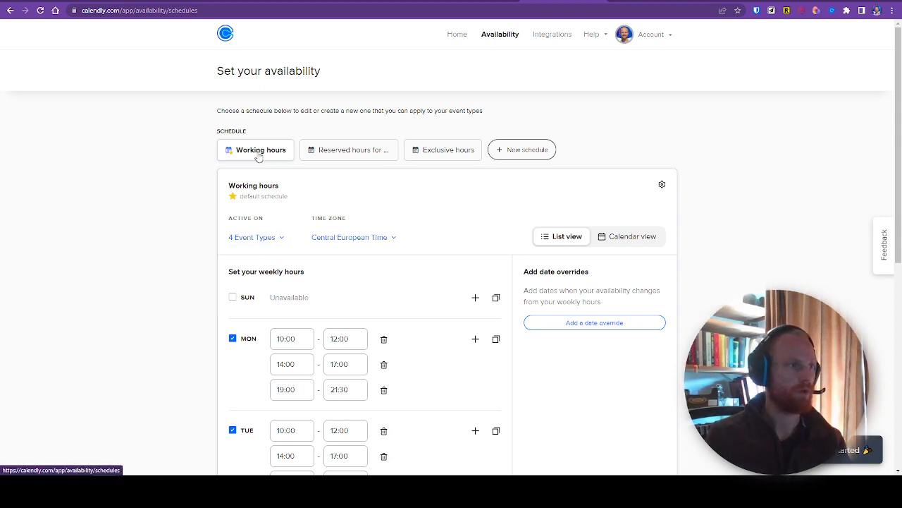
pyautogui.click(357, 155)
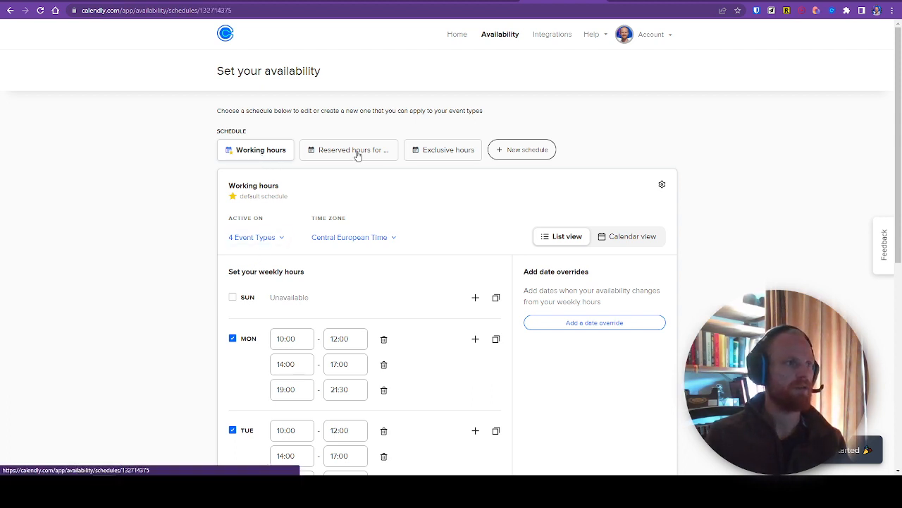
pyautogui.click(439, 156)
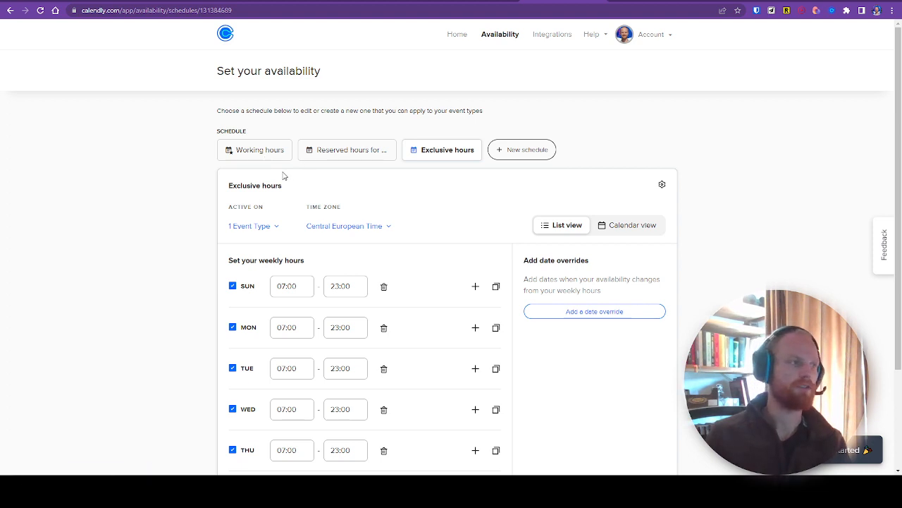
pyautogui.scroll(-2, 200, 239)
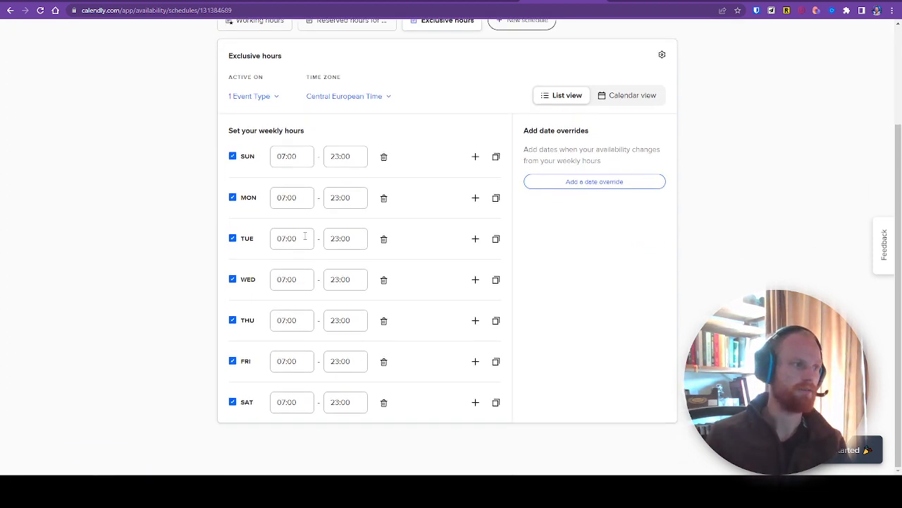
pyautogui.moveTo(153, 136); pyautogui.dragTo(310, 266)
pyautogui.click(137, 300)
pyautogui.scroll(2, 177, 275)
pyautogui.click(310, 265)
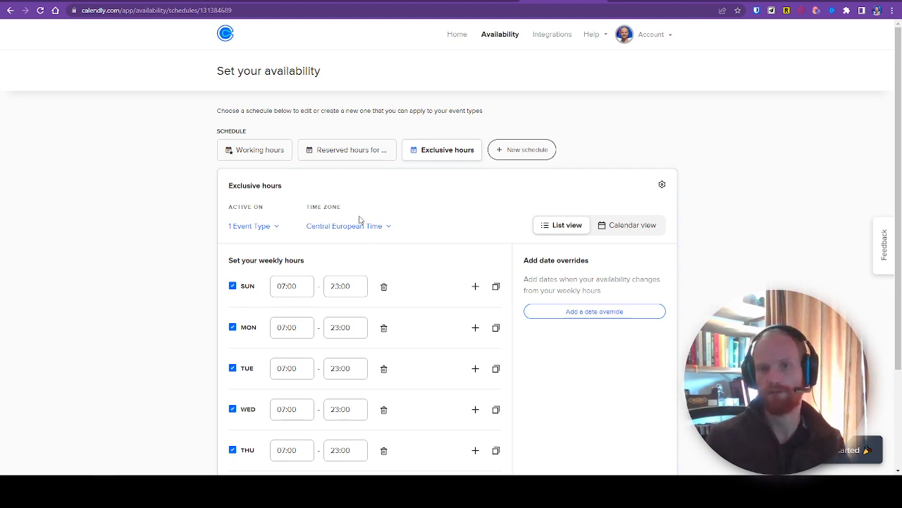
# Step: Review the weekly time slots of the default Working hours schedule from Sunday through Saturday
pyautogui.click(266, 152)
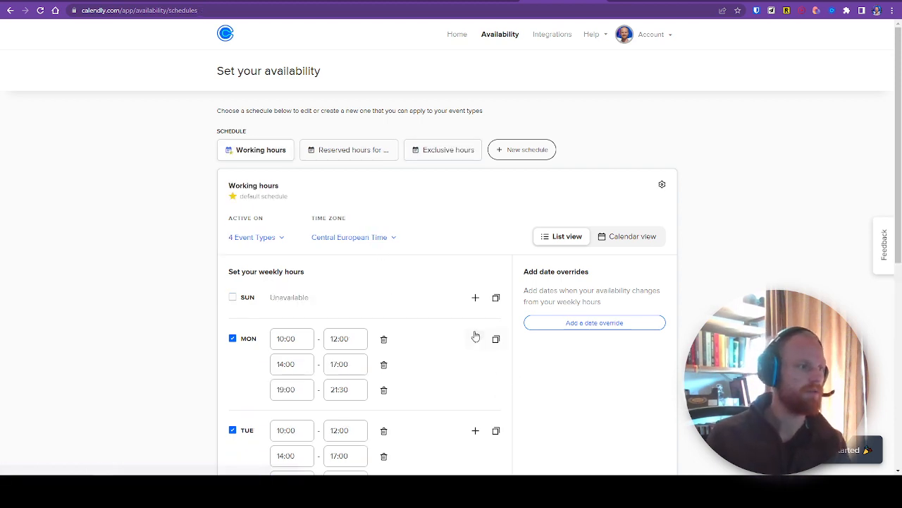
pyautogui.scroll(-3, 373, 318)
pyautogui.scroll(-1, 329, 203)
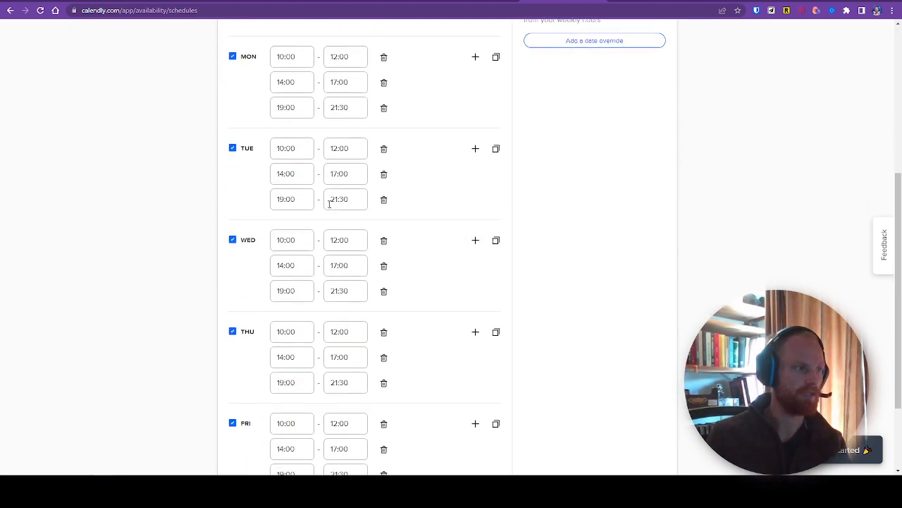
pyautogui.scroll(-2, 338, 282)
pyautogui.scroll(6, 373, 254)
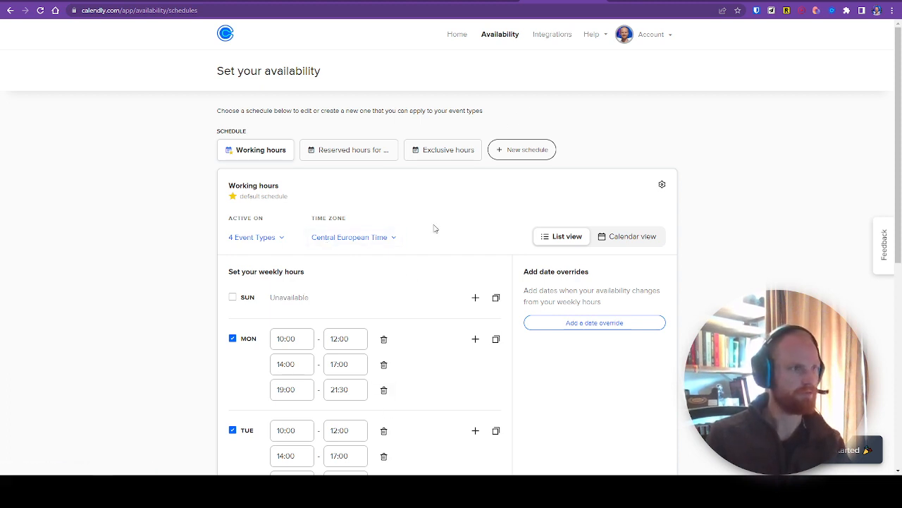
# Step: Start a new One-on-One event type from the home page and name it Coaching
pyautogui.click(451, 35)
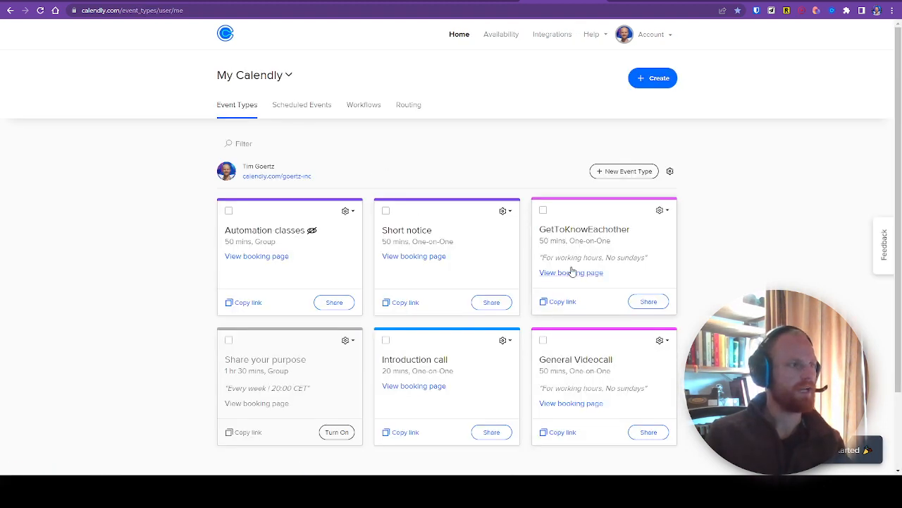
pyautogui.click(626, 171)
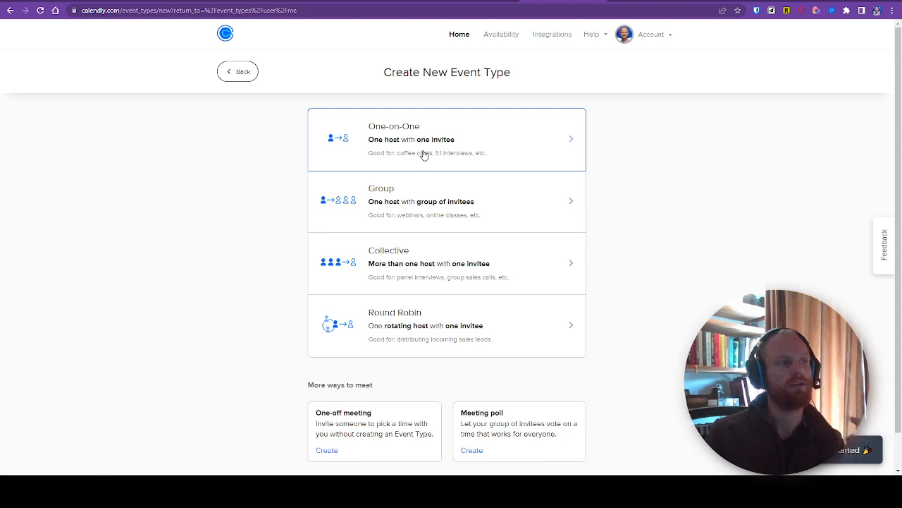
pyautogui.click(424, 154)
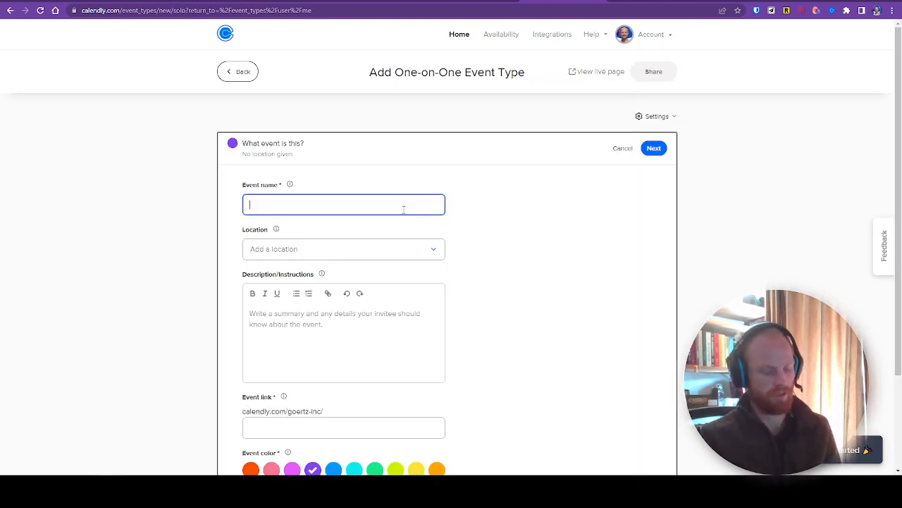
pyautogui.write('cvoach')
pyautogui.hotkey('ctrl', 'a')
pyautogui.write('coaching')
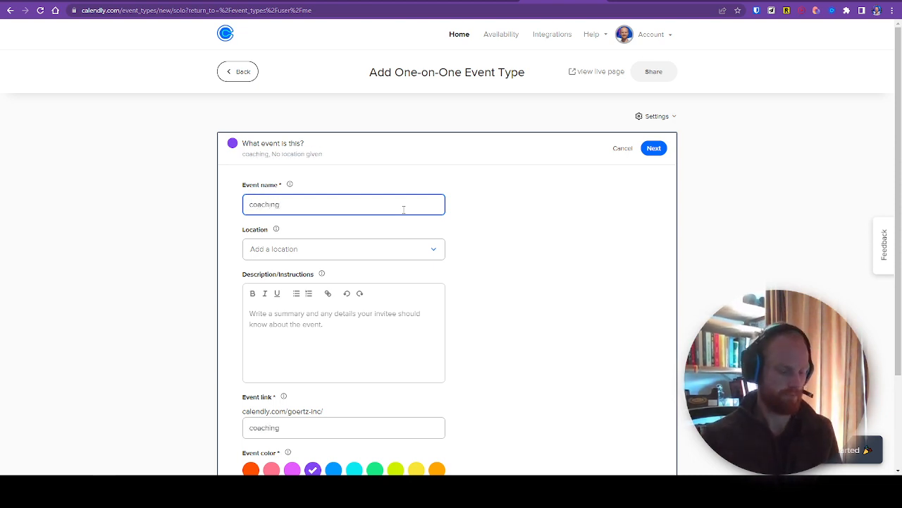
pyautogui.hotkey('ctrl', 'a')
pyautogui.write('Coaching')
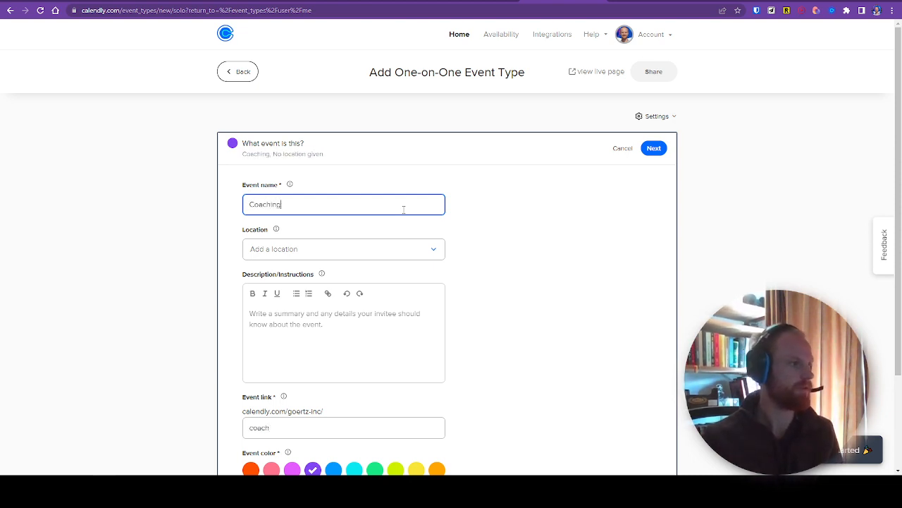
# Step: Review the available meeting locations and set the Coaching event's location to Google Meet
pyautogui.click(361, 249)
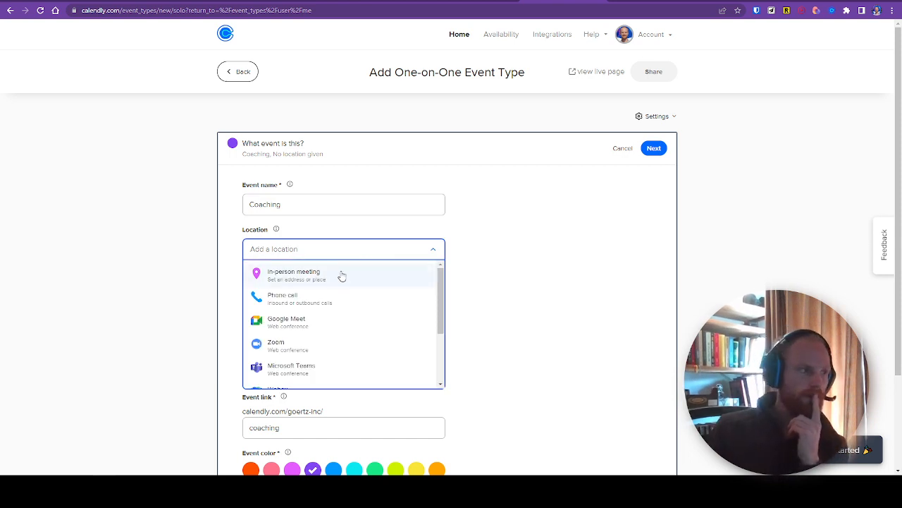
pyautogui.scroll(-4, 342, 324)
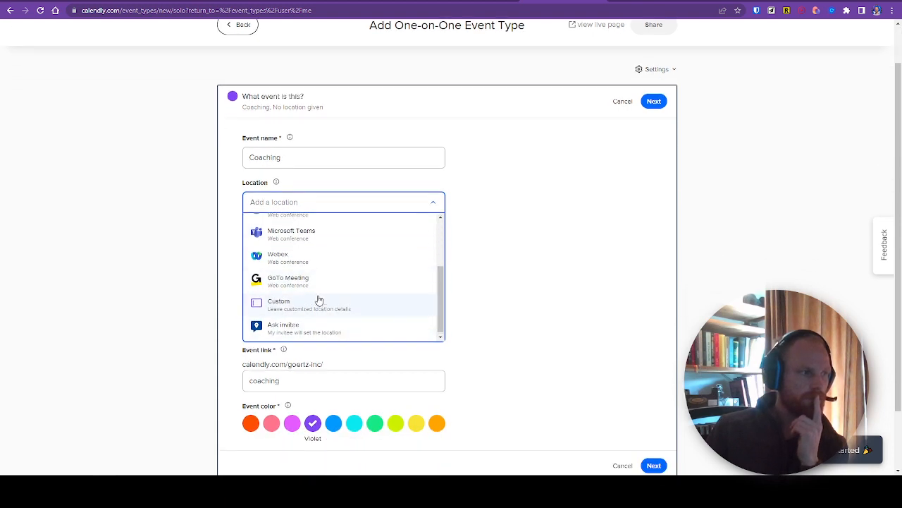
pyautogui.scroll(3, 317, 300)
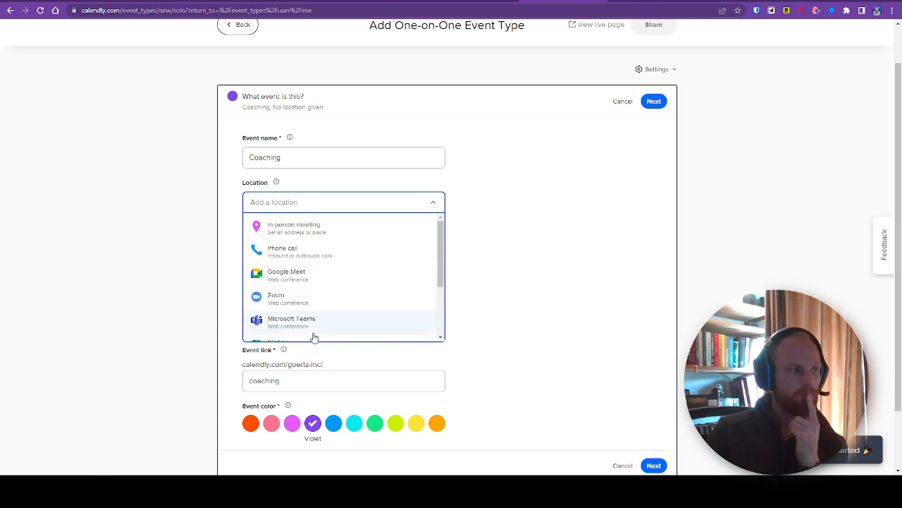
pyautogui.click(321, 282)
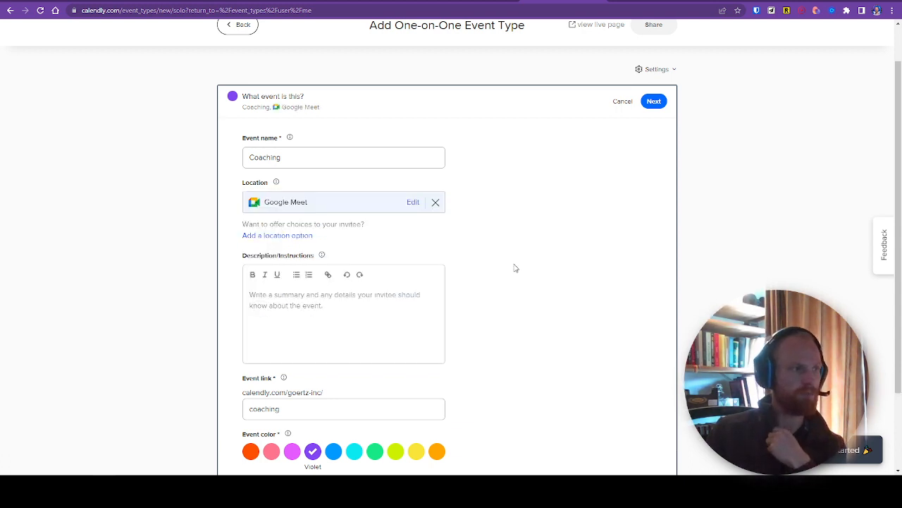
pyautogui.scroll(1, 552, 196)
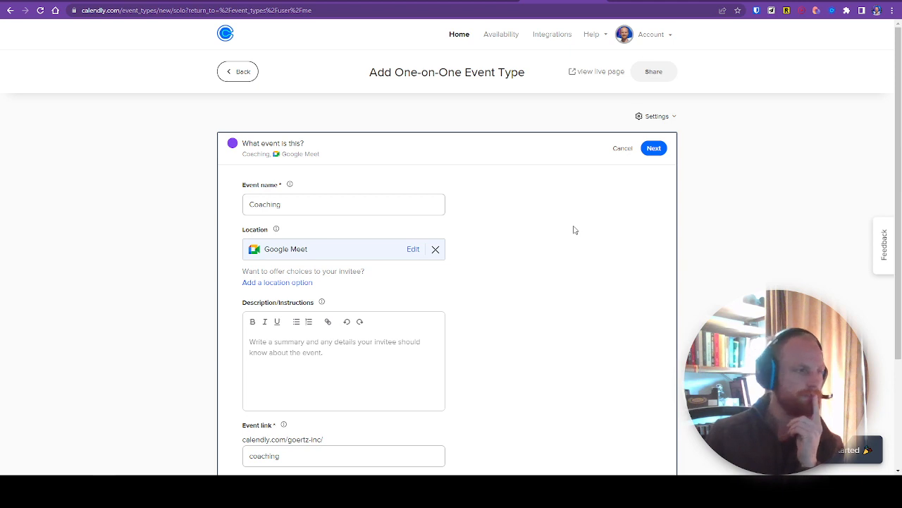
# Step: Check the event's name, description and link fields, then save these details and continue to the booking settings
pyautogui.click(308, 205)
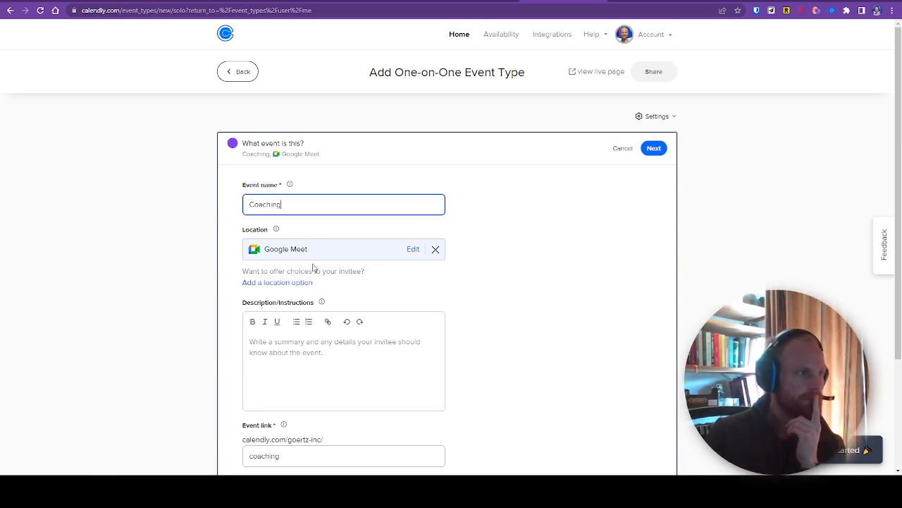
pyautogui.click(286, 366)
pyautogui.scroll(-2, 296, 356)
pyautogui.scroll(-1, 289, 253)
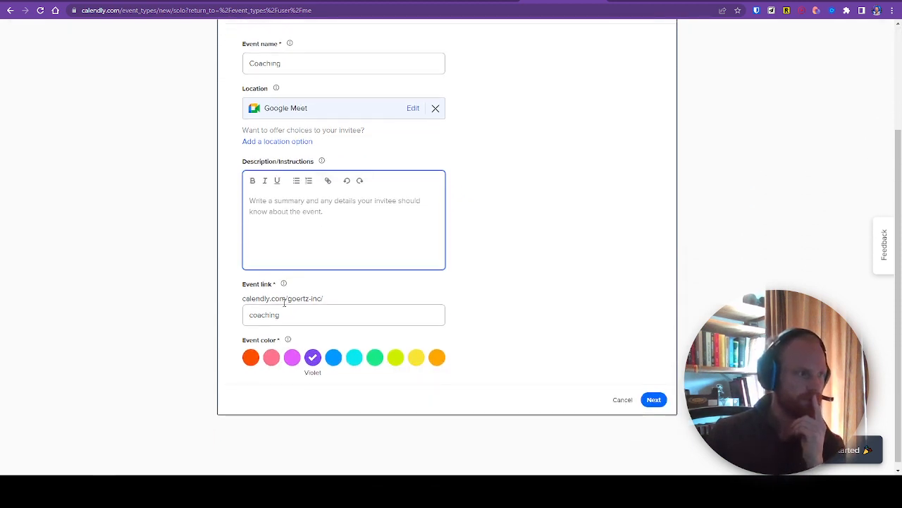
pyautogui.click(306, 313)
pyautogui.moveTo(246, 298); pyautogui.dragTo(306, 306)
pyautogui.click(290, 312)
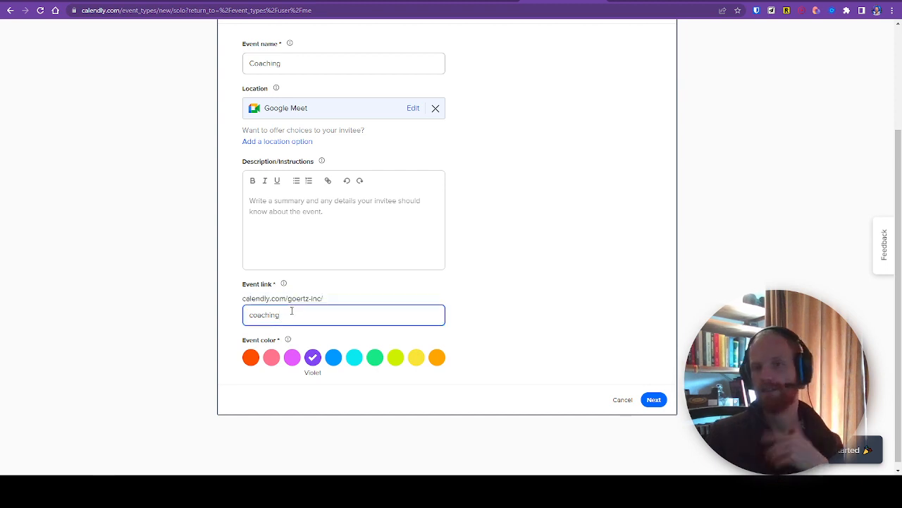
pyautogui.click(560, 329)
pyautogui.click(654, 399)
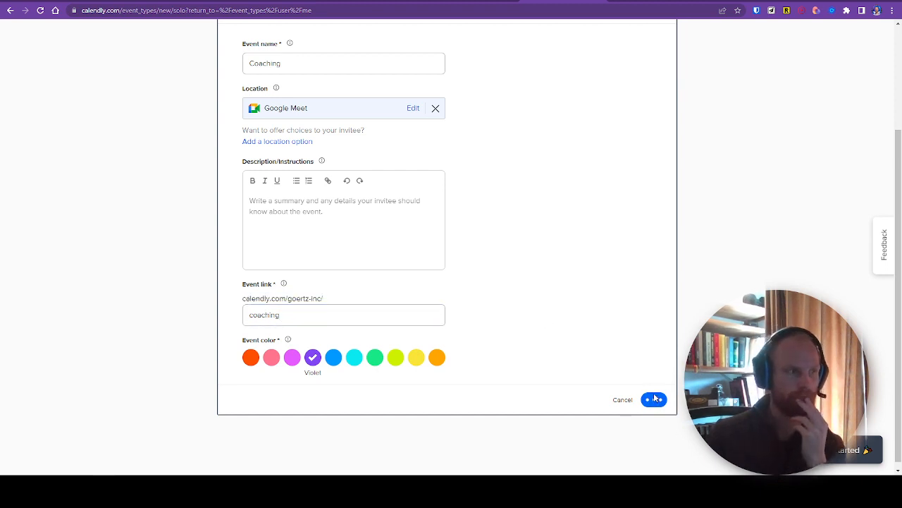
# Step: Set the date range so invitees can schedule 21 calendar days into the future
pyautogui.scroll(3, 477, 324)
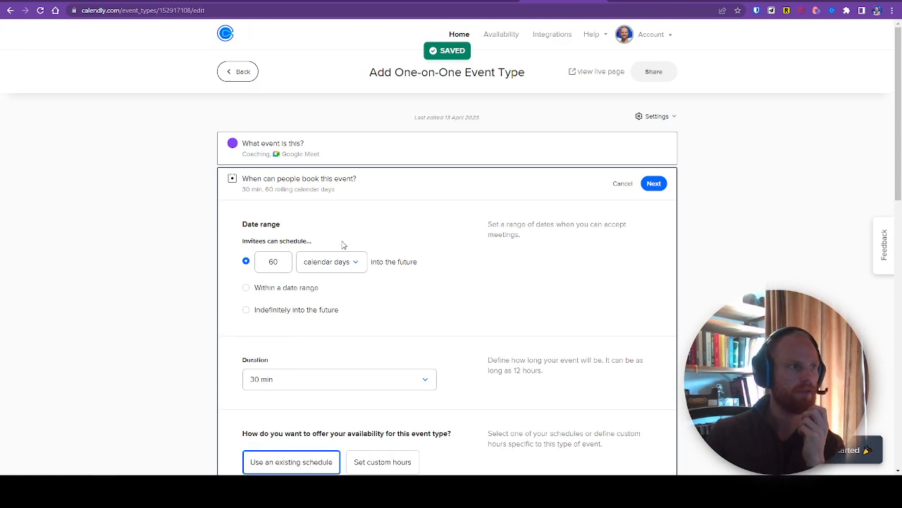
pyautogui.click(277, 261)
pyautogui.doubleClick(276, 261)
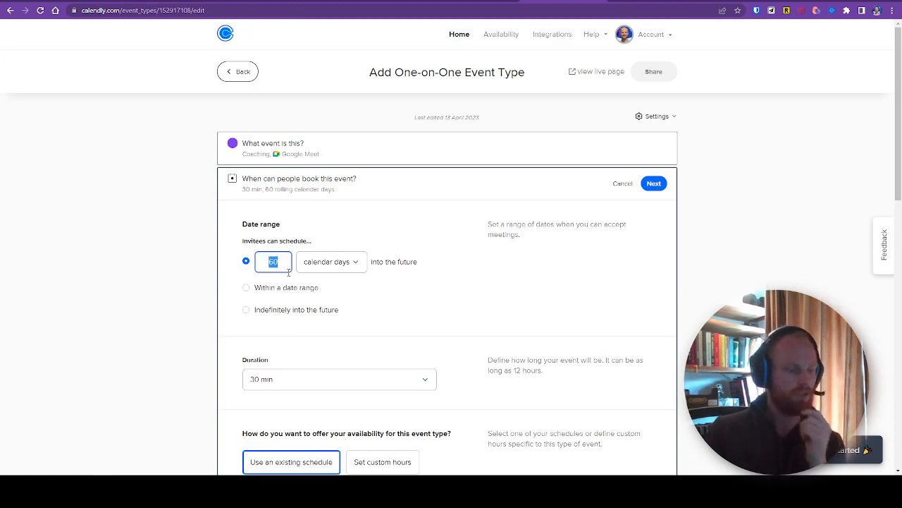
pyautogui.write('21')
pyautogui.doubleClick(340, 264)
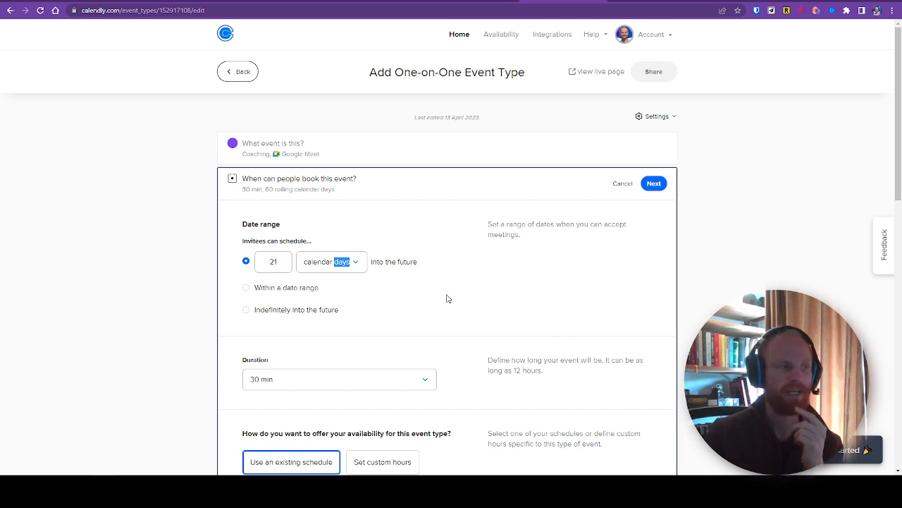
pyautogui.click(211, 280)
pyautogui.scroll(-1, 239, 275)
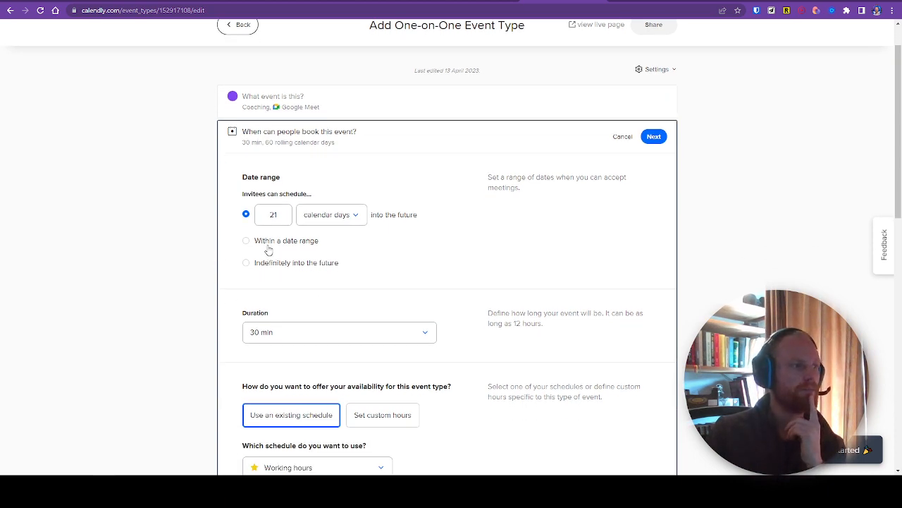
# Step: Set the event's duration to a custom length of 50 min
pyautogui.click(287, 333)
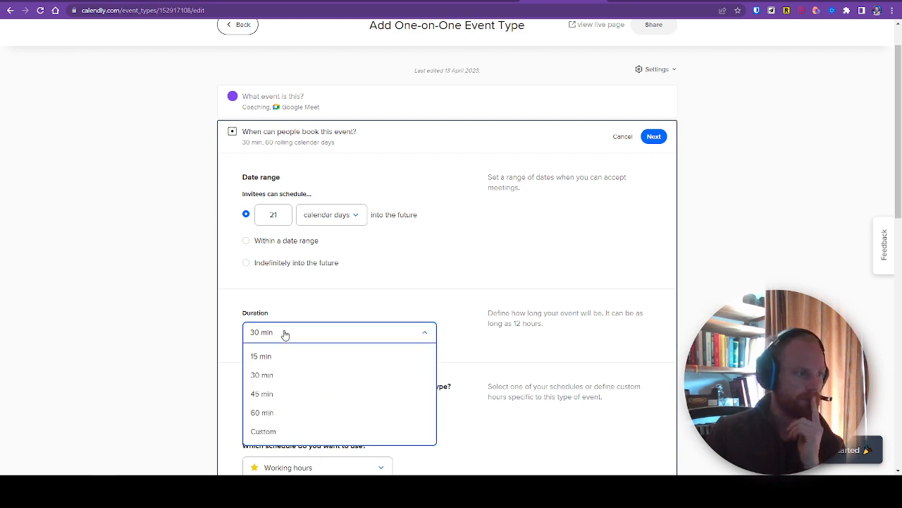
pyautogui.scroll(-2, 300, 338)
pyautogui.click(301, 337)
pyautogui.click(304, 266)
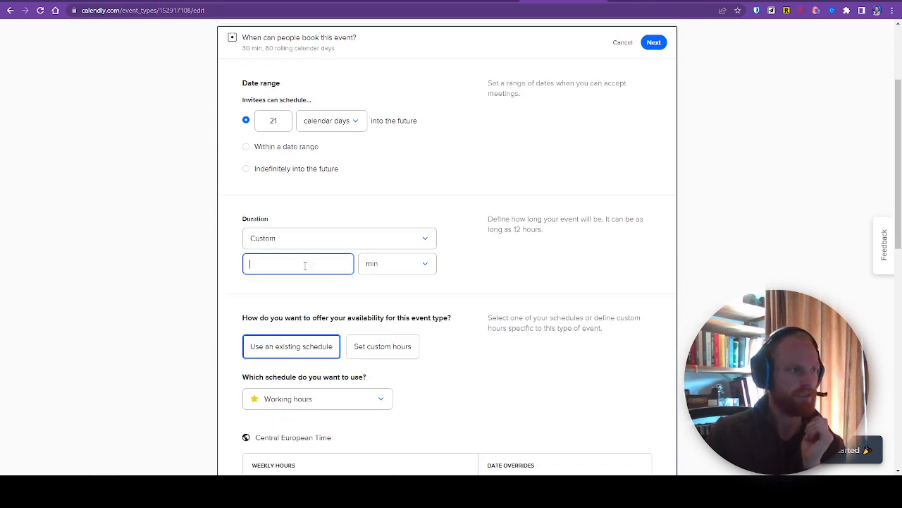
pyautogui.write('50')
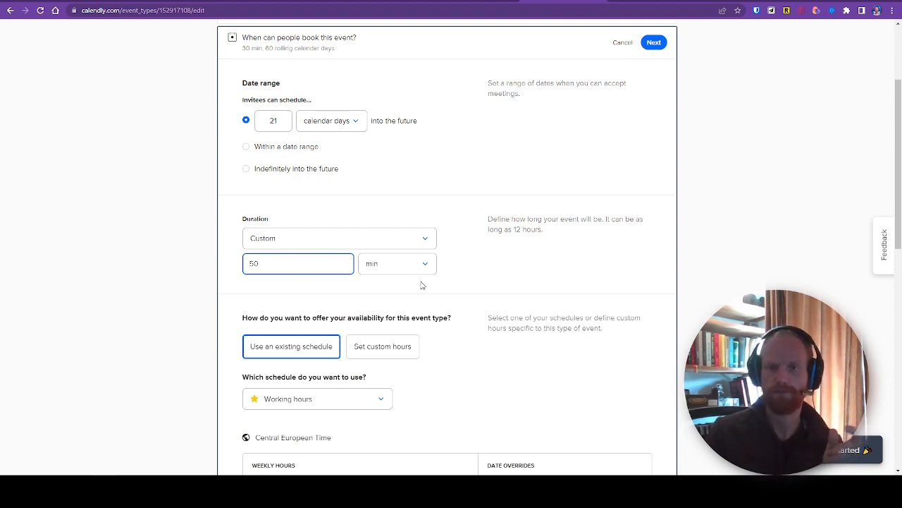
# Step: Switch the event's availability to the Exclusive hours schedule and review its weekly hours
pyautogui.click(150, 351)
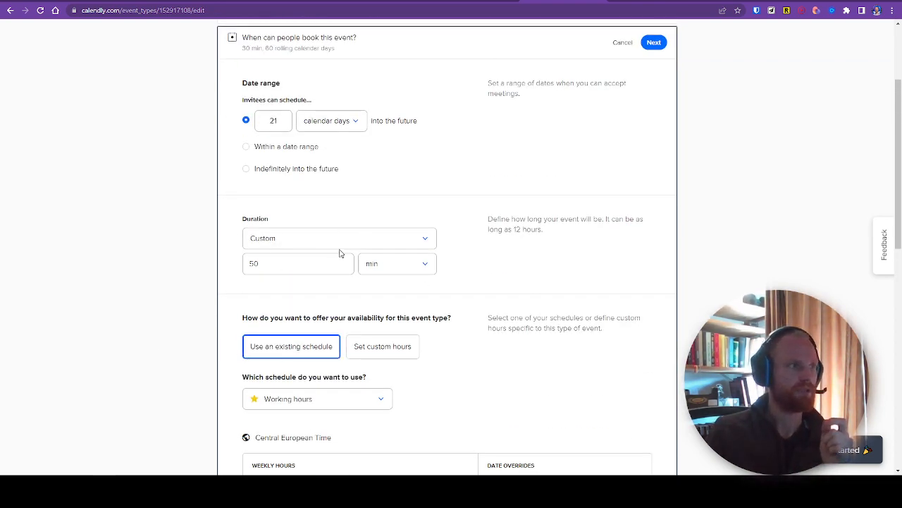
pyautogui.scroll(-1, 346, 249)
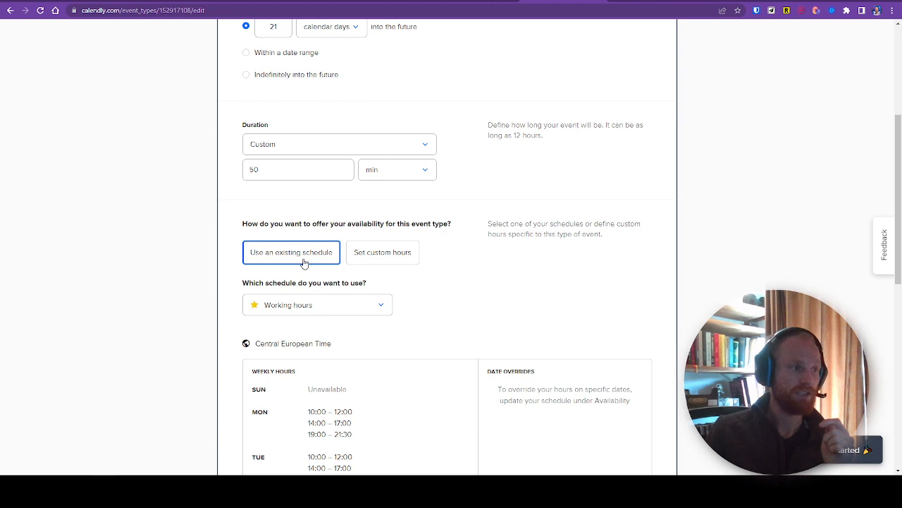
pyautogui.scroll(-1, 322, 266)
pyautogui.click(322, 264)
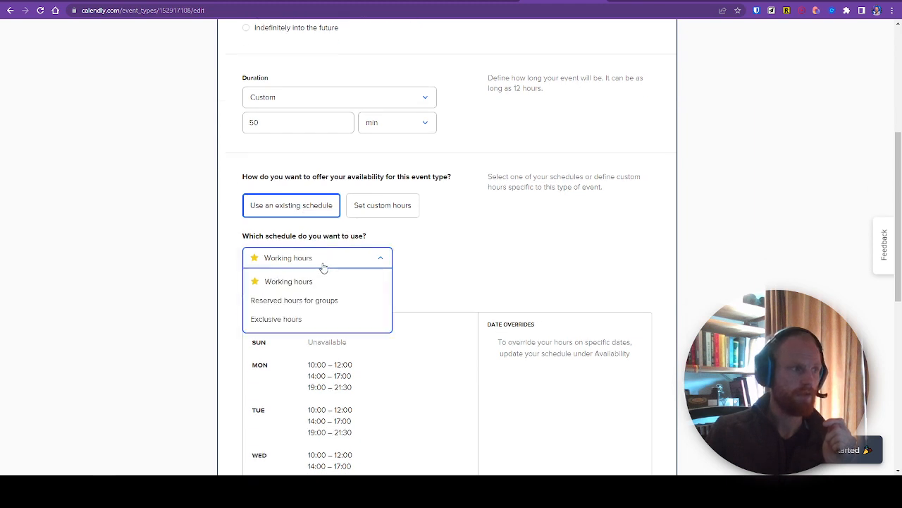
pyautogui.click(313, 319)
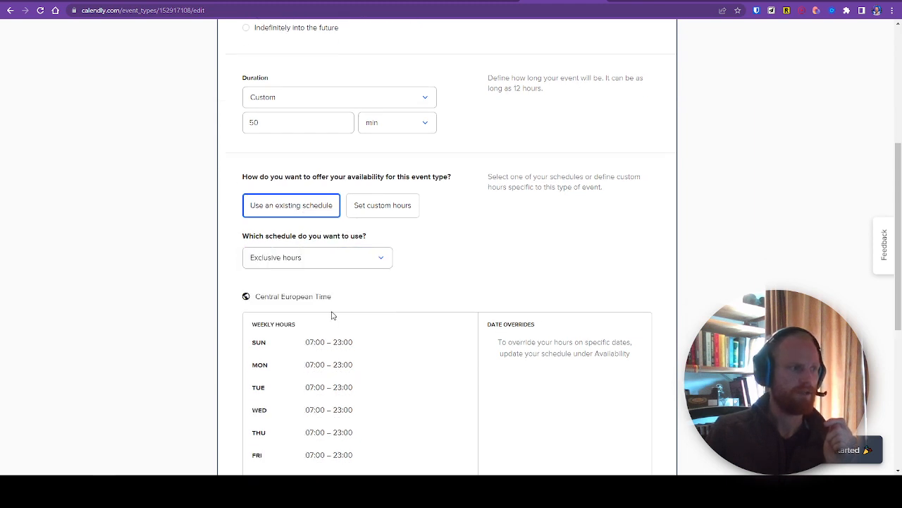
pyautogui.scroll(-2, 332, 315)
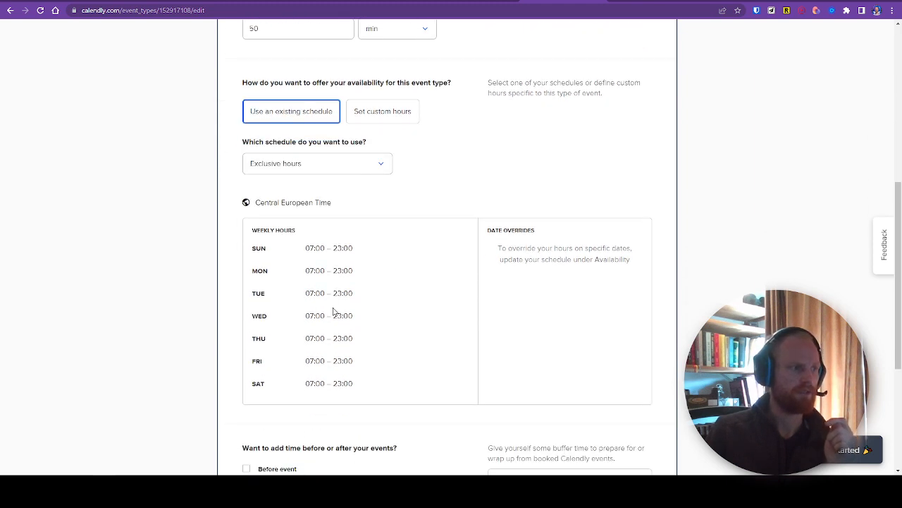
pyautogui.click(298, 167)
pyautogui.click(317, 244)
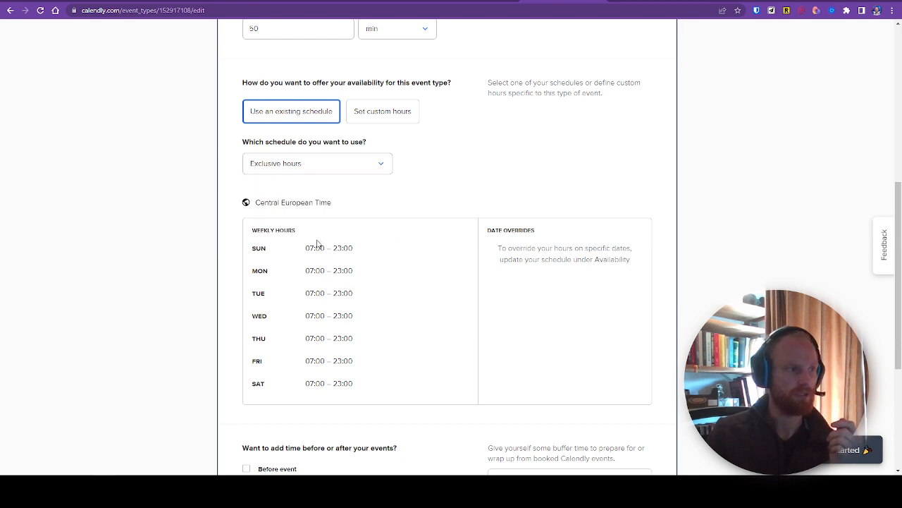
# Step: Compare the weekly hours of the Working hours and Reserved hours for groups schedules by selecting each in turn
pyautogui.click(306, 168)
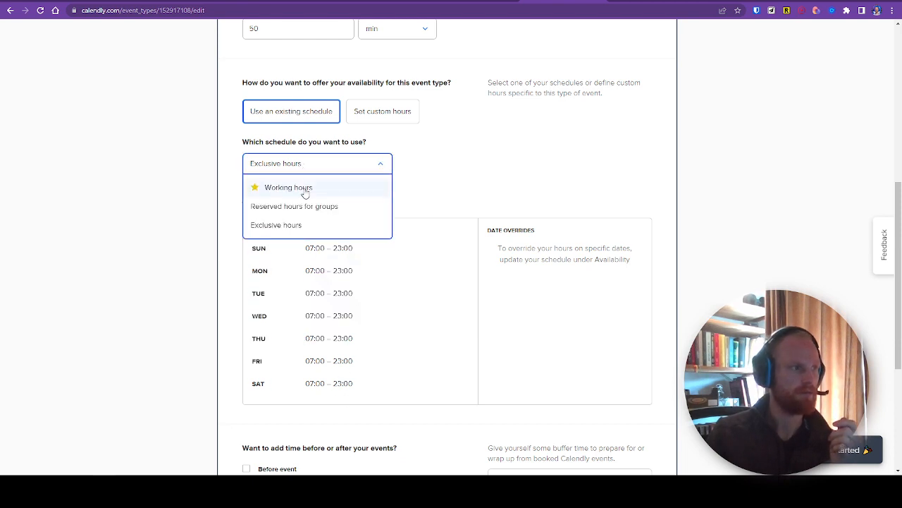
pyautogui.click(305, 189)
pyautogui.scroll(-1, 387, 292)
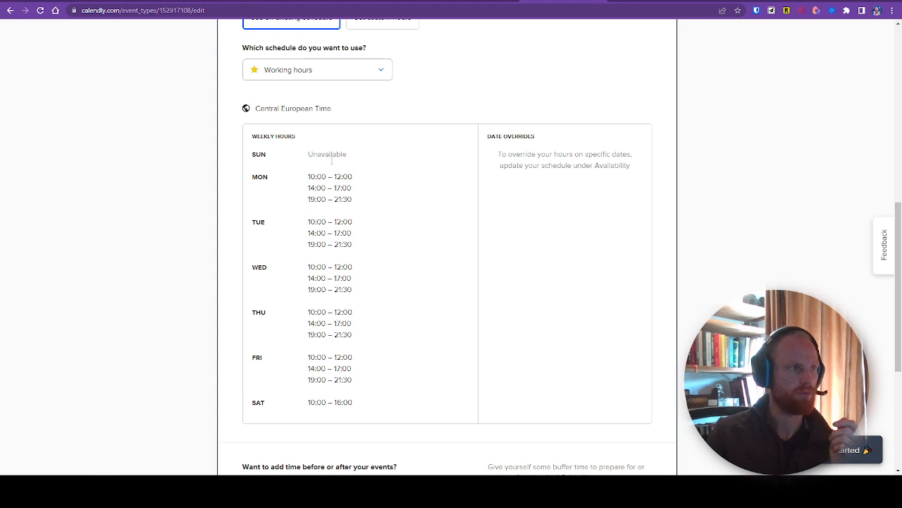
pyautogui.click(323, 72)
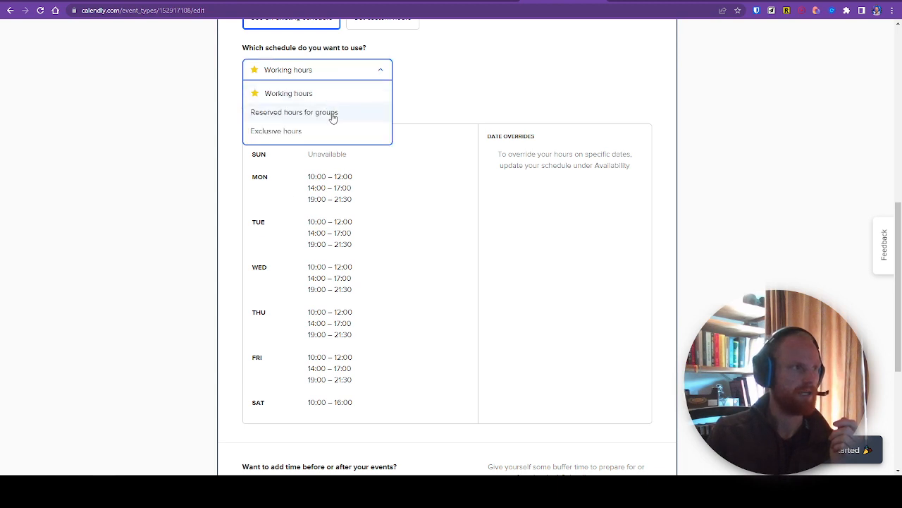
pyautogui.click(333, 115)
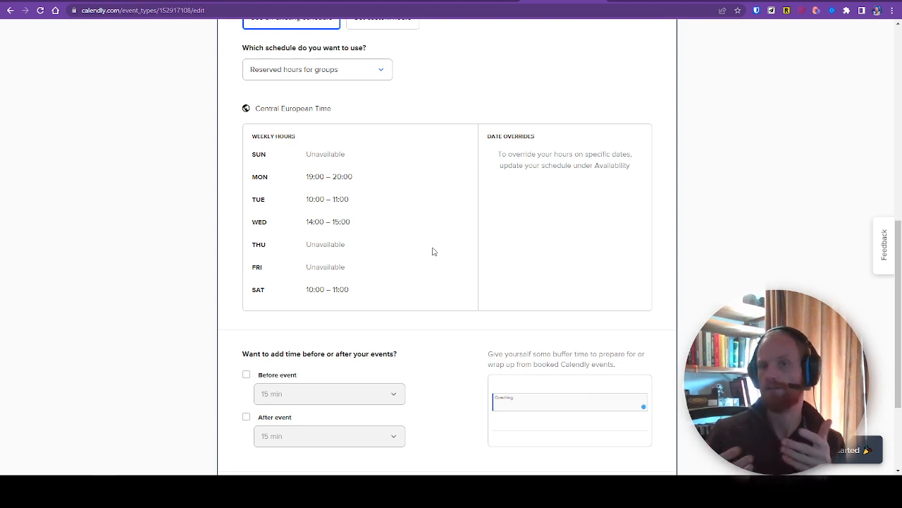
pyautogui.scroll(-1, 432, 262)
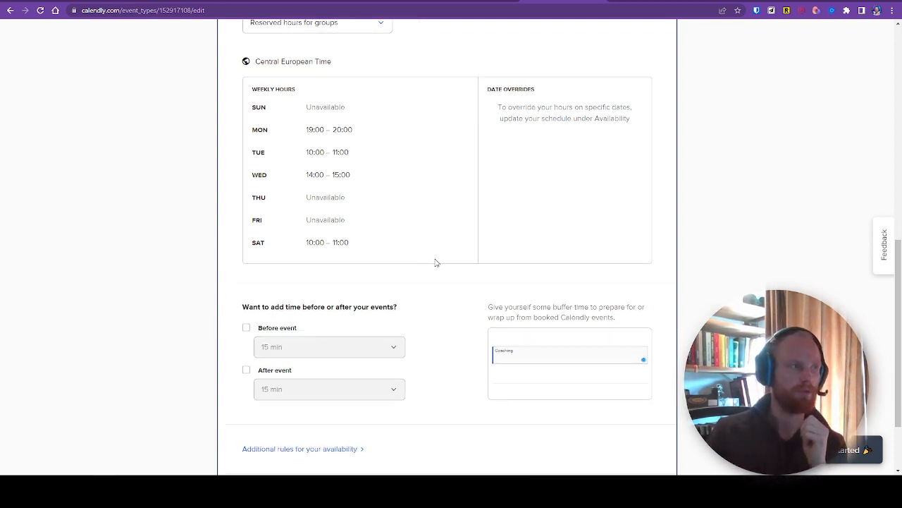
# Step: Set the event's availability to the existing Working hours schedule
pyautogui.scroll(2, 328, 188)
pyautogui.click(325, 166)
pyautogui.click(313, 197)
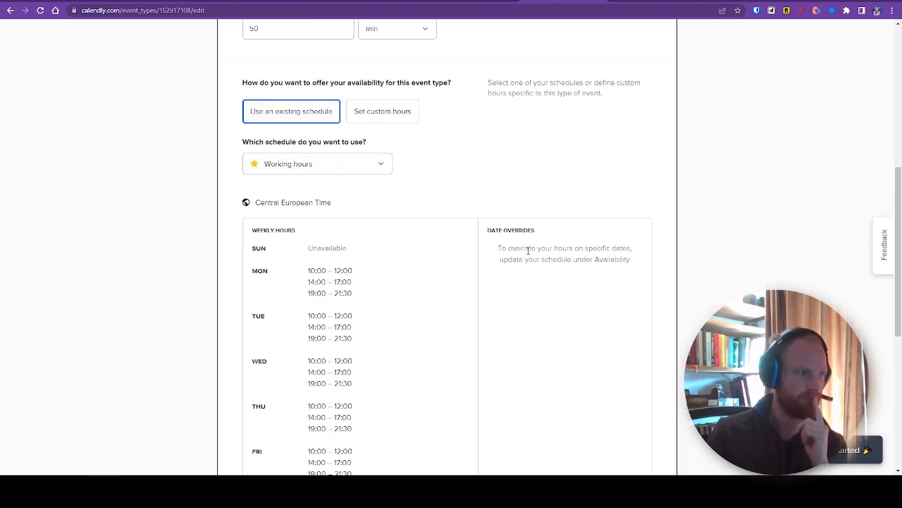
# Step: Add a buffer of 10 min after the event
pyautogui.scroll(-3, 453, 272)
pyautogui.scroll(-2, 455, 275)
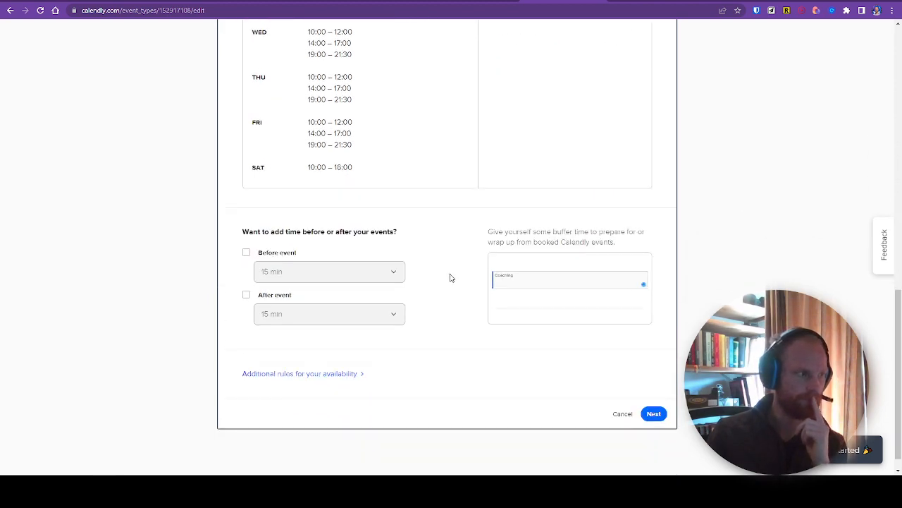
pyautogui.click(263, 298)
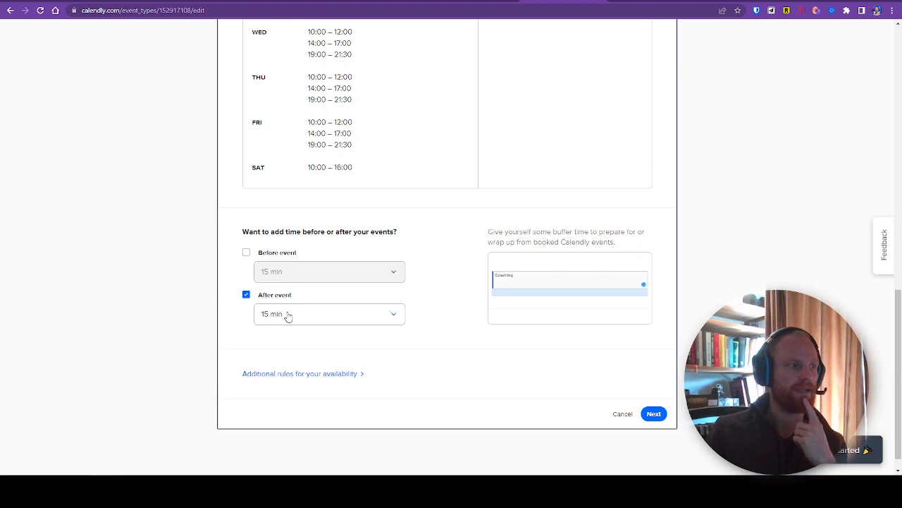
pyautogui.click(286, 316)
pyautogui.click(294, 357)
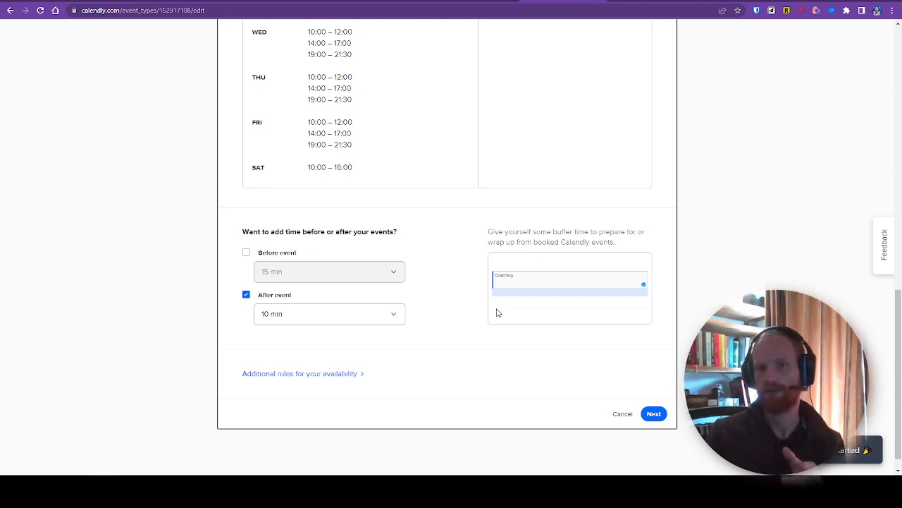
# Step: Expand the additional availability rules and check the available start time increments without changing the selection
pyautogui.click(358, 376)
pyautogui.scroll(-2, 370, 370)
pyautogui.scroll(-1, 374, 367)
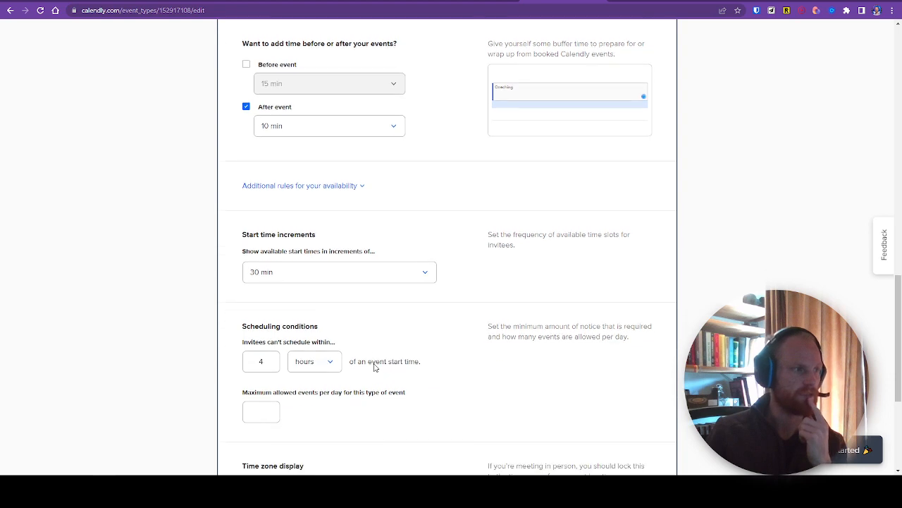
pyautogui.click(319, 273)
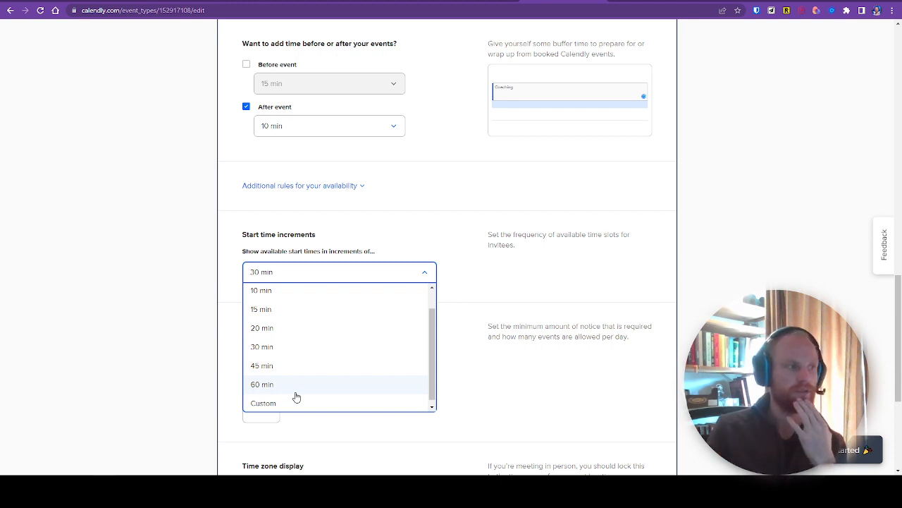
pyautogui.click(207, 287)
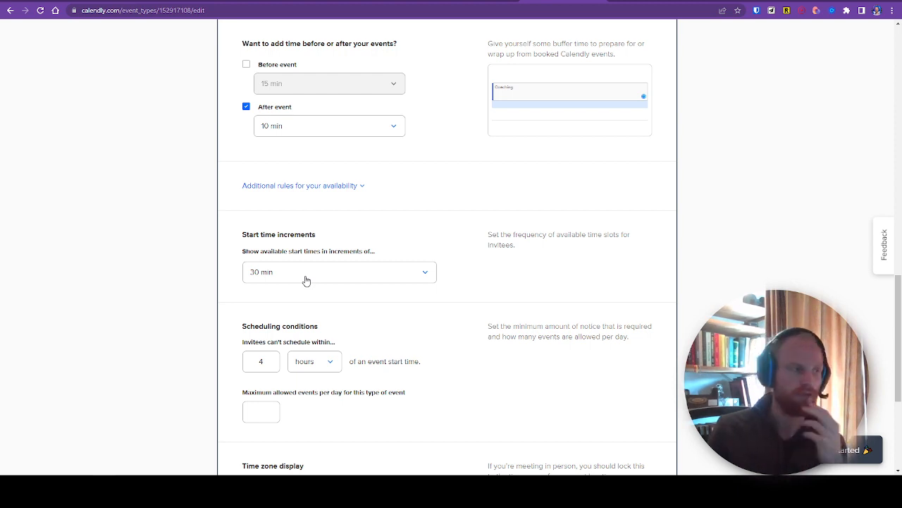
# Step: Set the scheduling condition so invitees can't schedule within 3 days of an event's start time
pyautogui.scroll(-1, 268, 349)
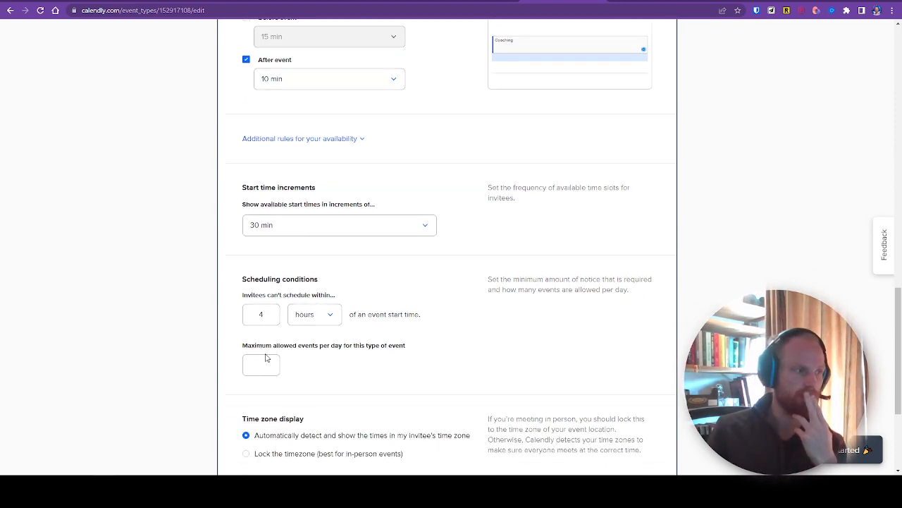
pyautogui.moveTo(254, 280); pyautogui.dragTo(297, 279)
pyautogui.click(305, 288)
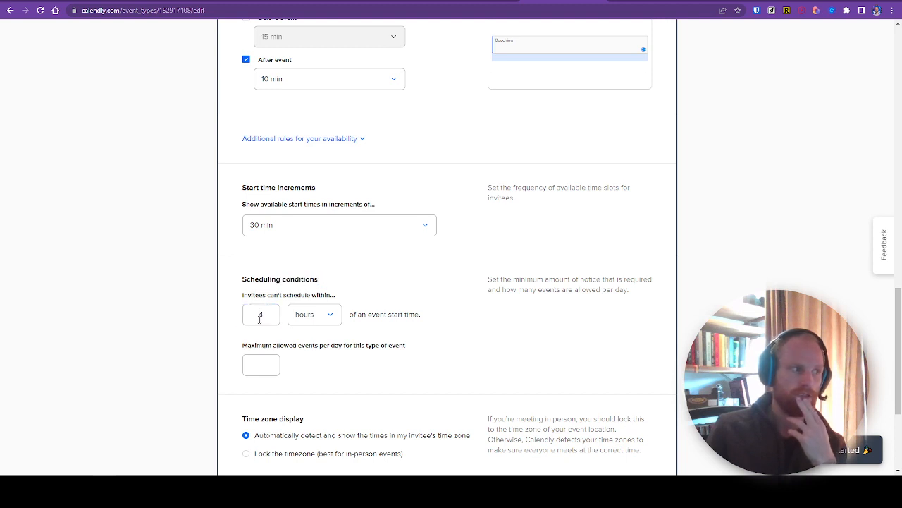
pyautogui.moveTo(257, 319); pyautogui.dragTo(303, 323)
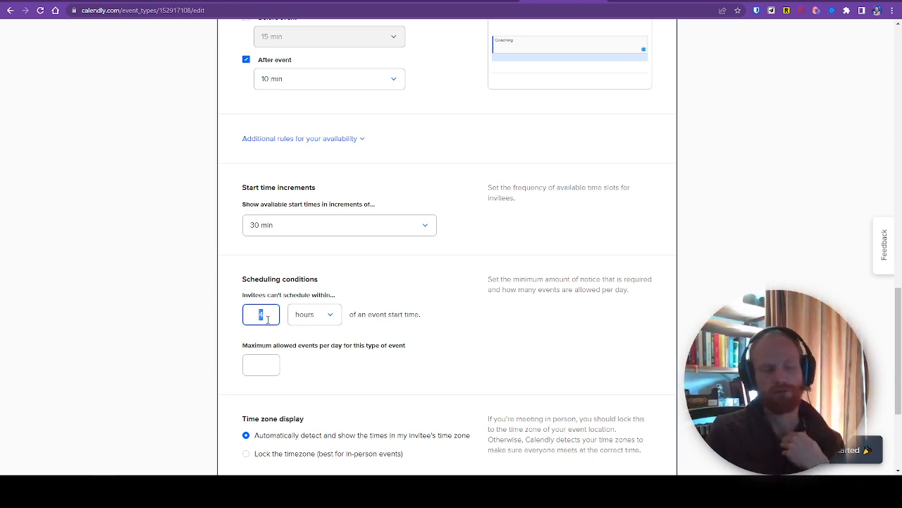
pyautogui.click(314, 316)
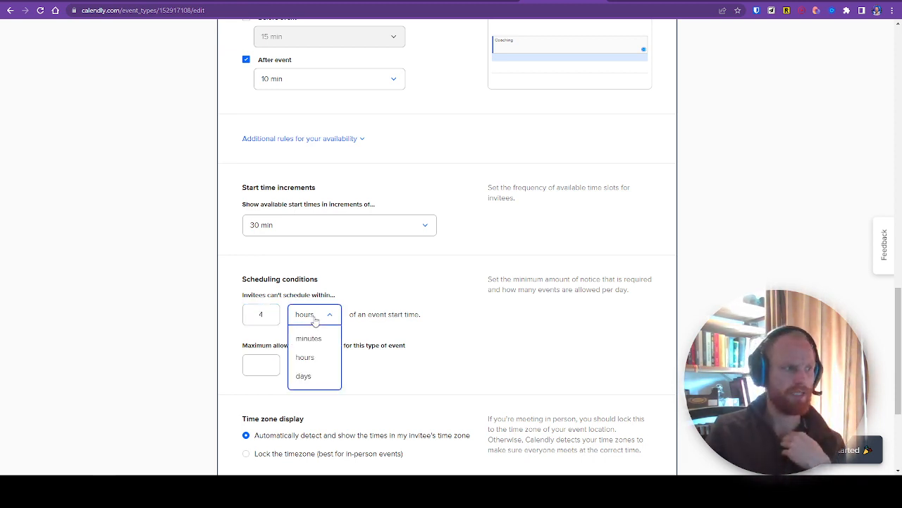
pyautogui.click(316, 362)
pyautogui.doubleClick(272, 318)
pyautogui.write('1')
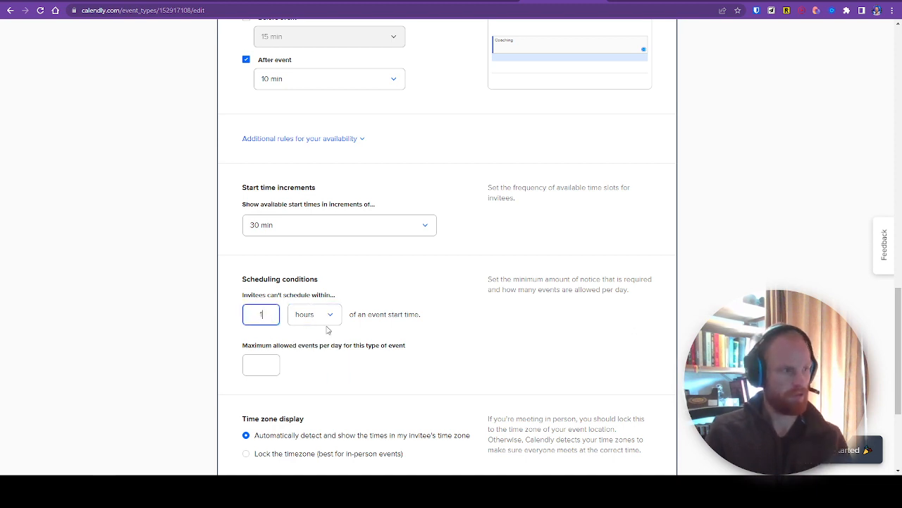
pyautogui.press('BackSpace')
pyautogui.write('3')
pyautogui.click(327, 319)
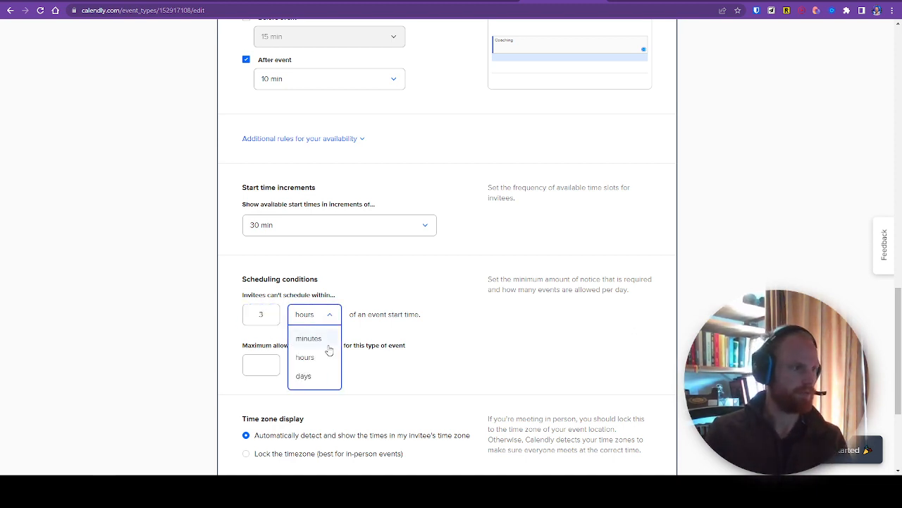
pyautogui.click(314, 375)
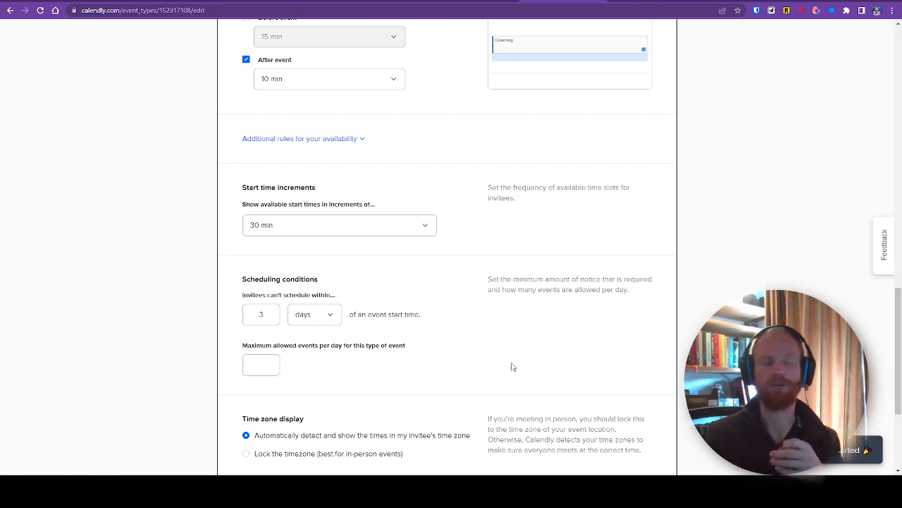
# Step: Set the maximum allowed events per day for this event type to 3
pyautogui.click(268, 373)
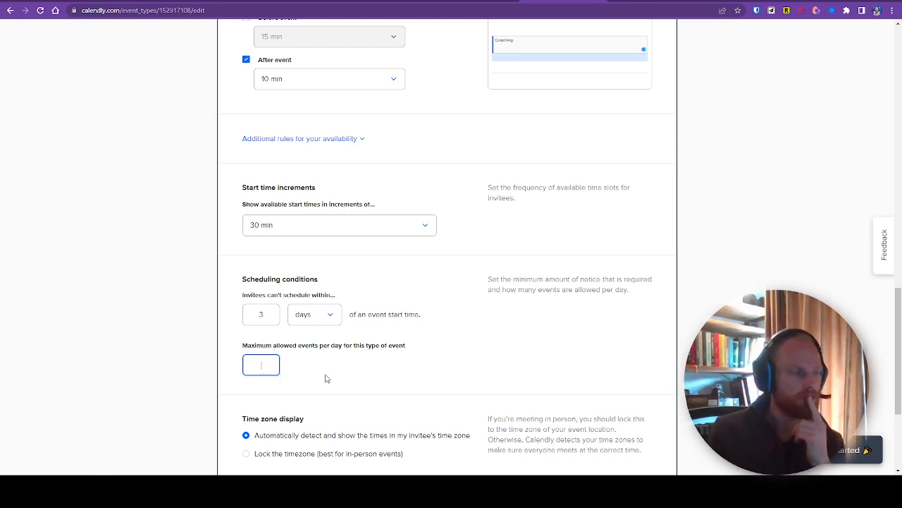
pyautogui.scroll(8, 327, 379)
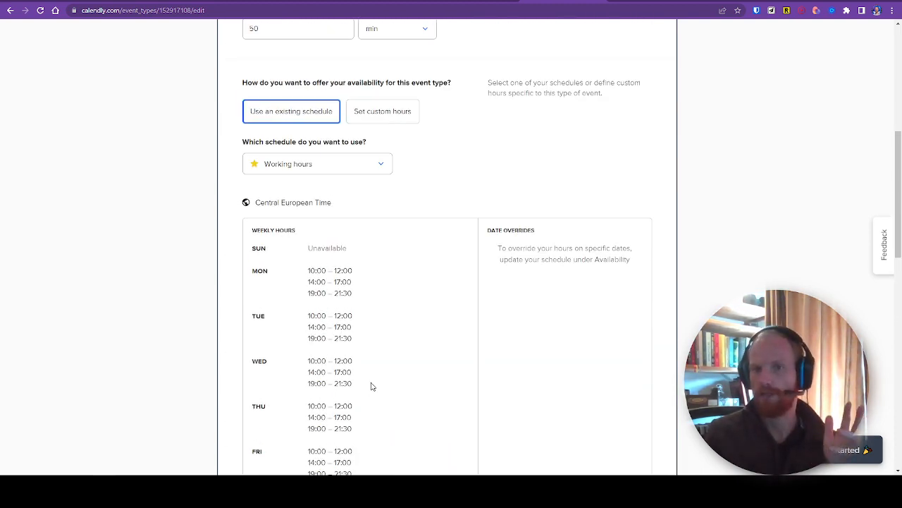
pyautogui.scroll(-3, 478, 321)
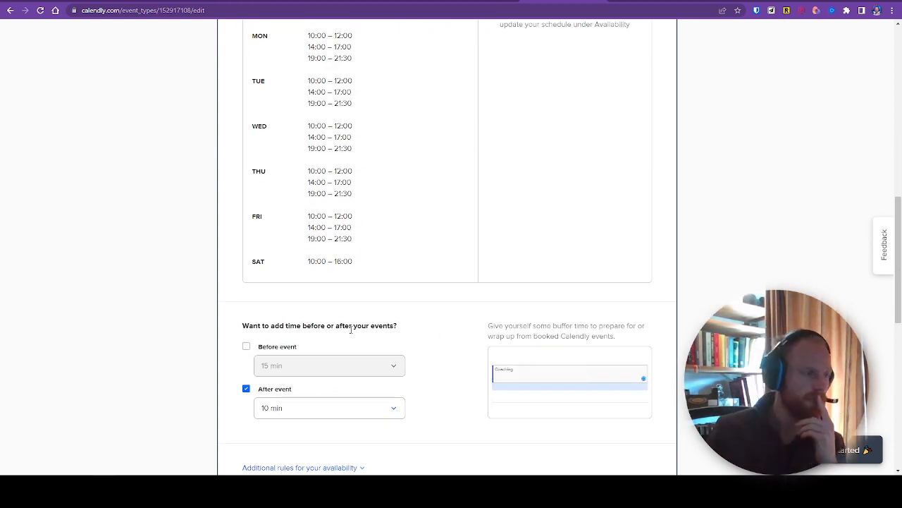
pyautogui.scroll(-3, 387, 332)
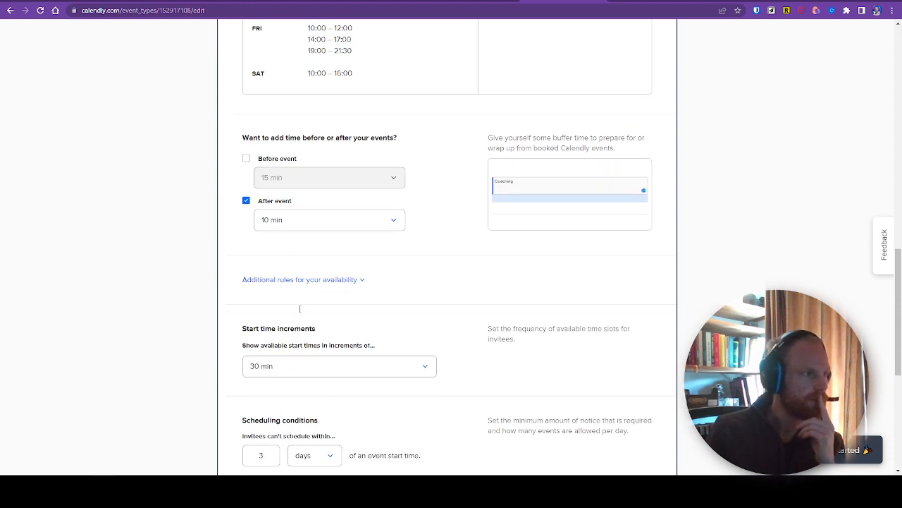
pyautogui.scroll(-2, 304, 314)
pyautogui.click(263, 368)
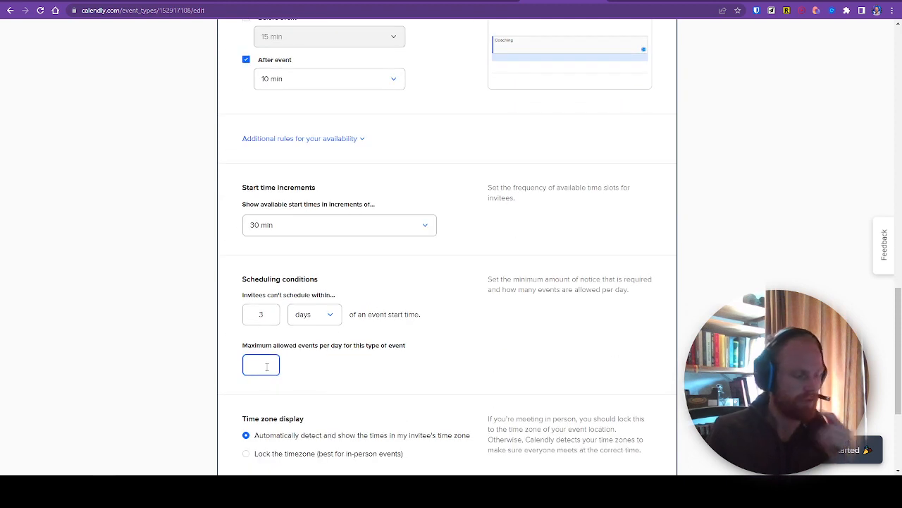
pyautogui.write('3')
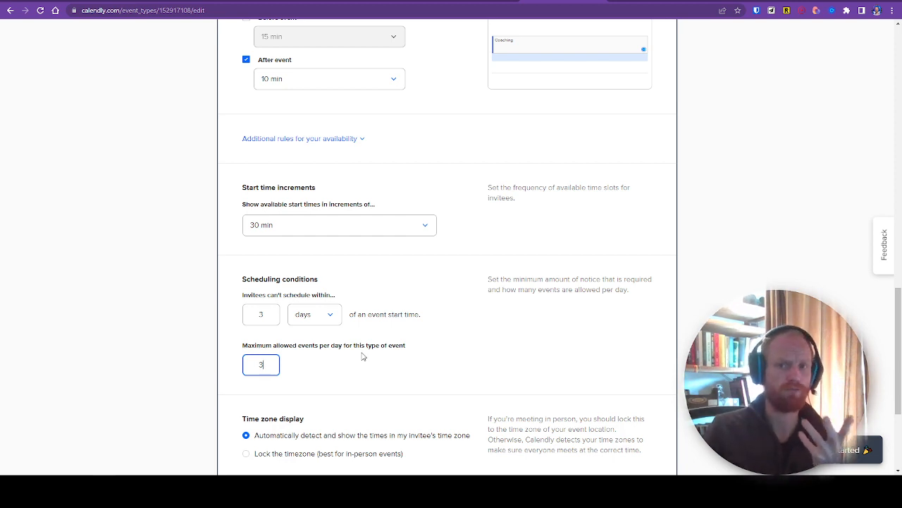
# Step: Set the event's time zone display to the locked timezone option for in-person events
pyautogui.scroll(-2, 430, 342)
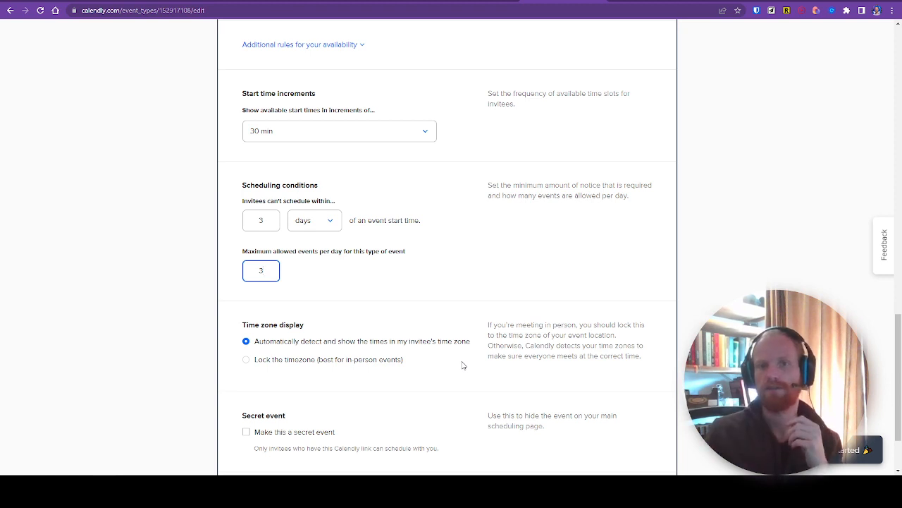
pyautogui.scroll(-2, 356, 367)
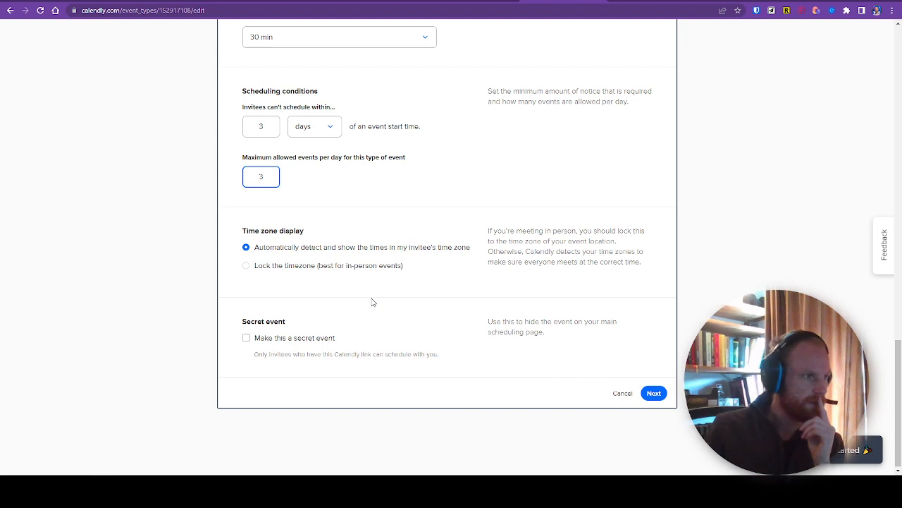
pyautogui.moveTo(249, 230); pyautogui.dragTo(294, 239)
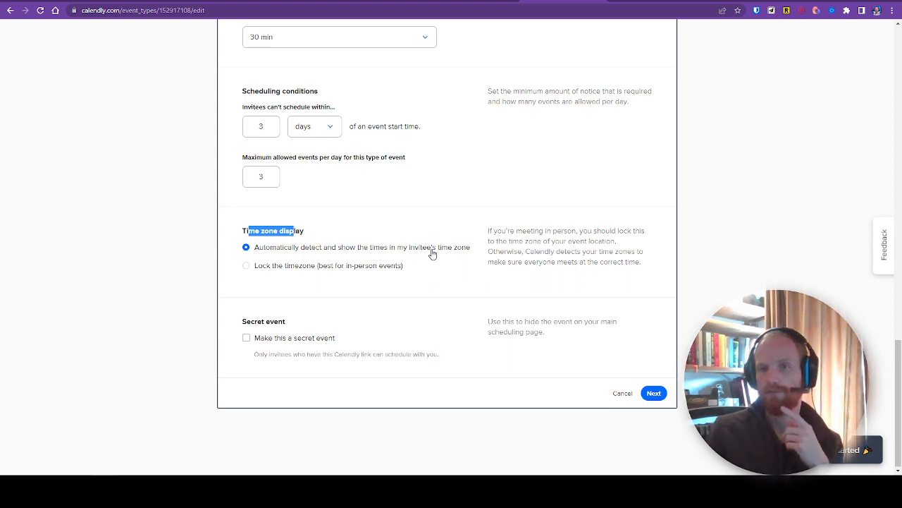
pyautogui.click(349, 268)
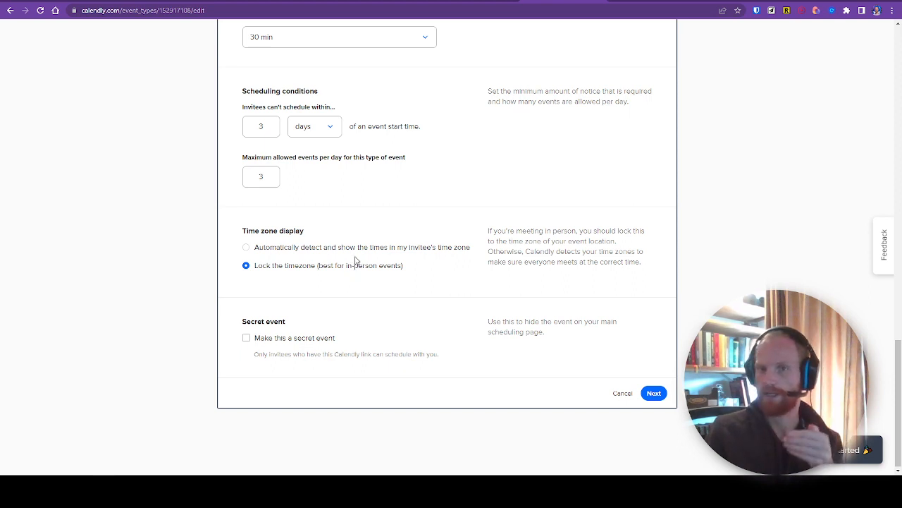
# Step: Set the time zone display to detect the invitee's time zone automatically, make the event secret, and continue past the scheduling settings
pyautogui.click(337, 248)
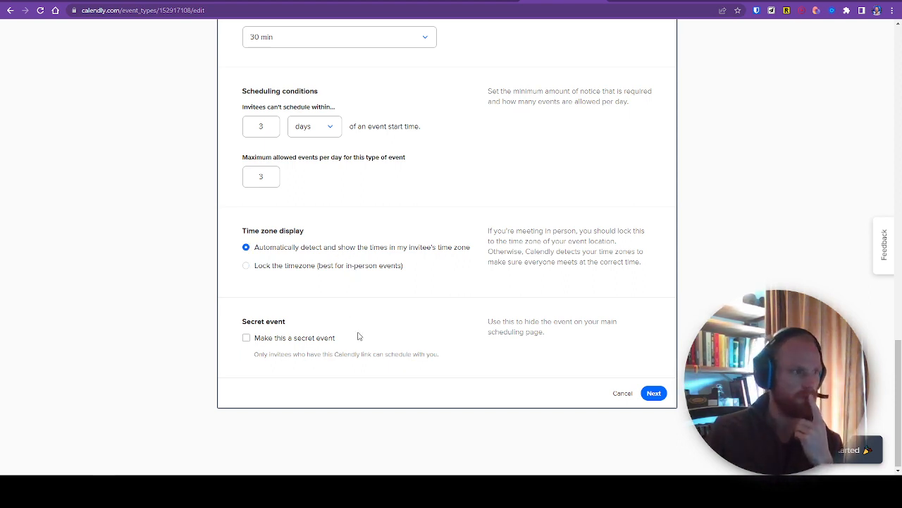
pyautogui.click(296, 340)
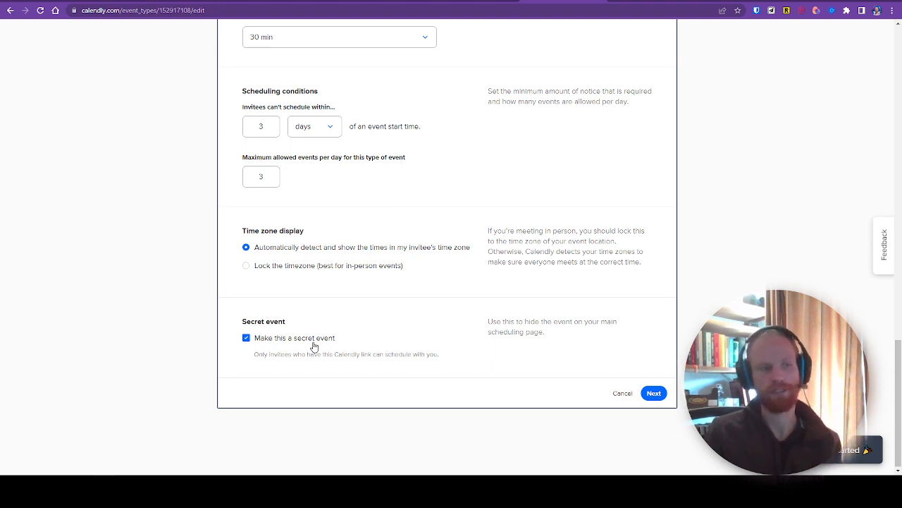
pyautogui.click(662, 394)
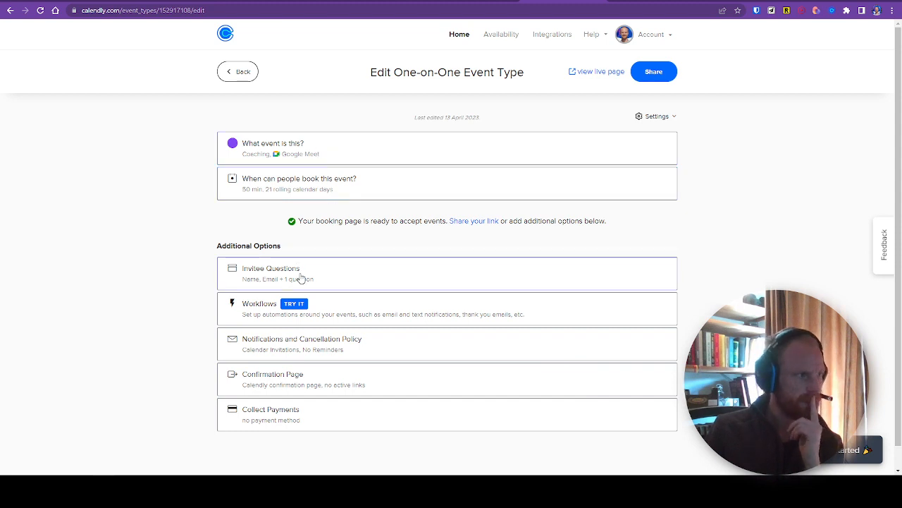
# Step: Start a new question in the invitee questions with the Multiple Lines answer type
pyautogui.click(332, 279)
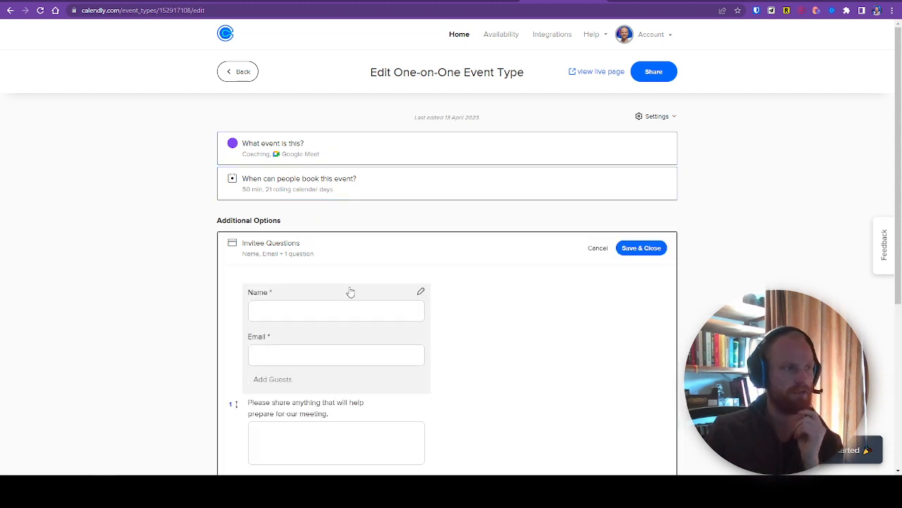
pyautogui.scroll(-2, 373, 296)
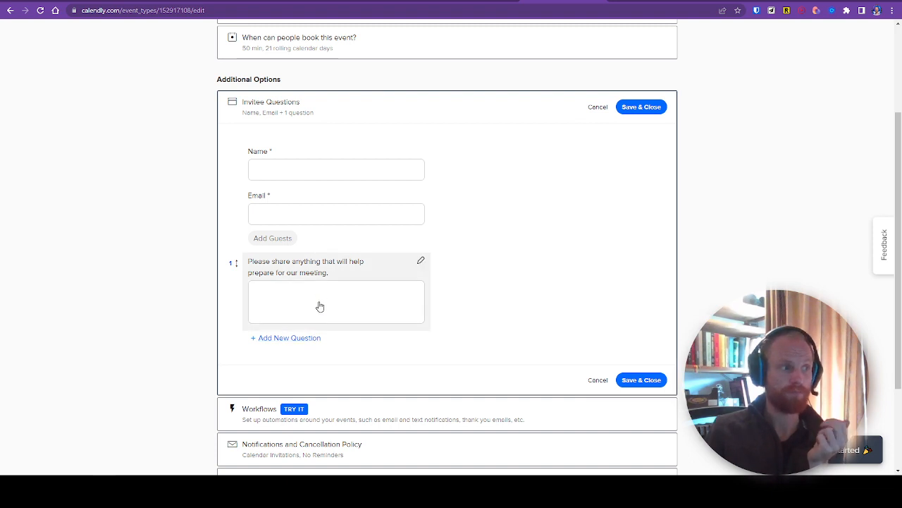
pyautogui.click(313, 342)
pyautogui.click(427, 212)
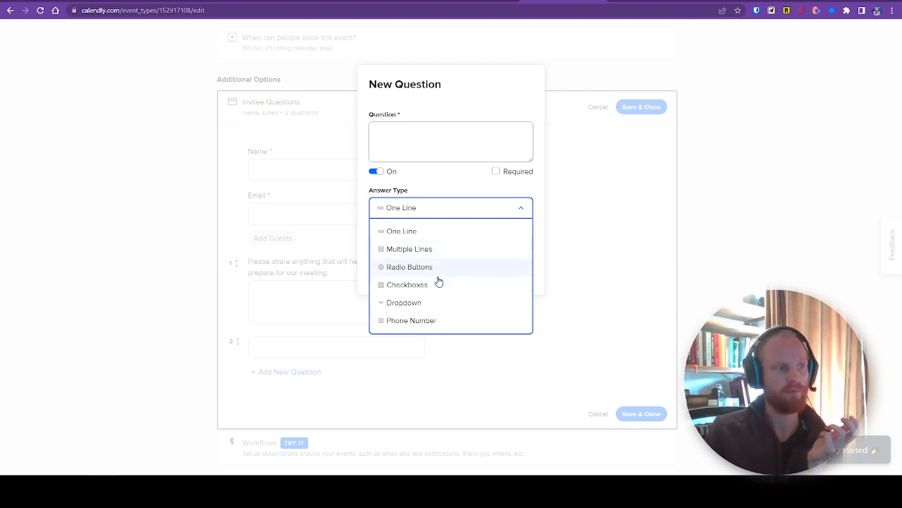
pyautogui.click(425, 251)
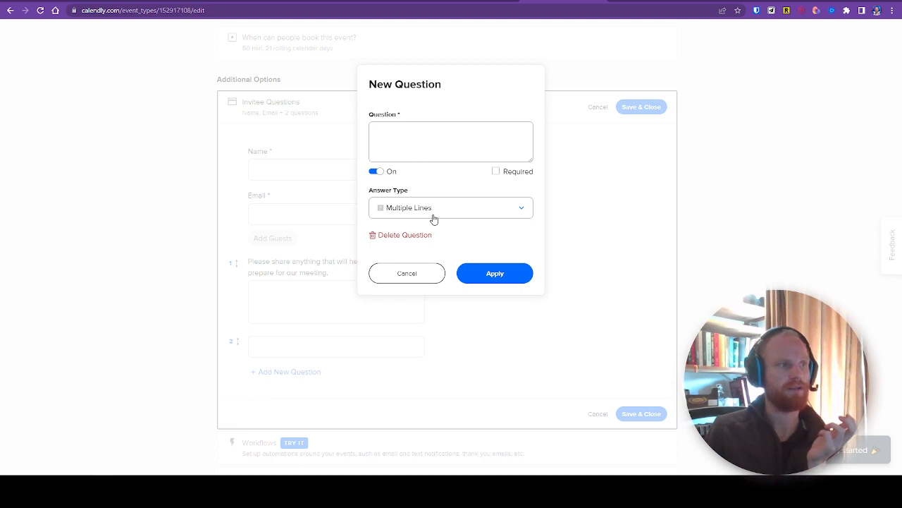
pyautogui.click(433, 212)
pyautogui.click(422, 146)
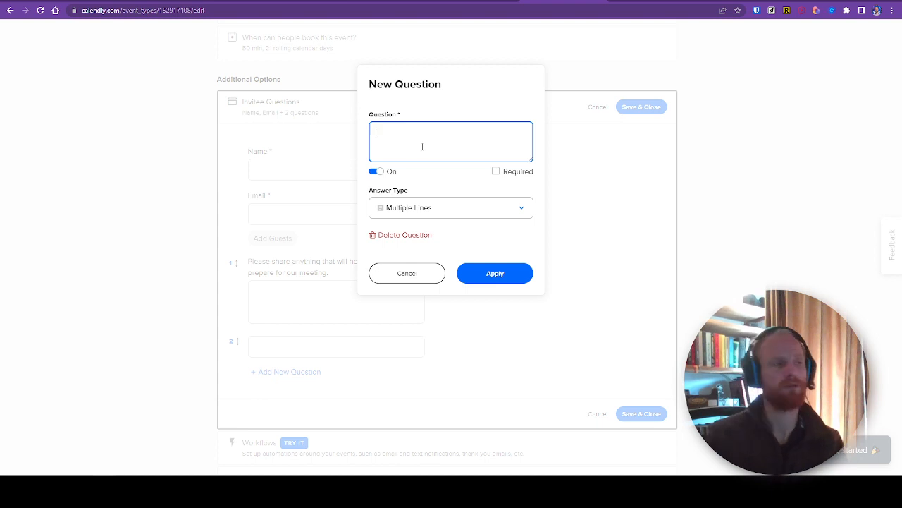
# Step: Try applying a blank Checkboxes question with the "other" option included, discard it, and save and close the invitee questions
pyautogui.click(417, 212)
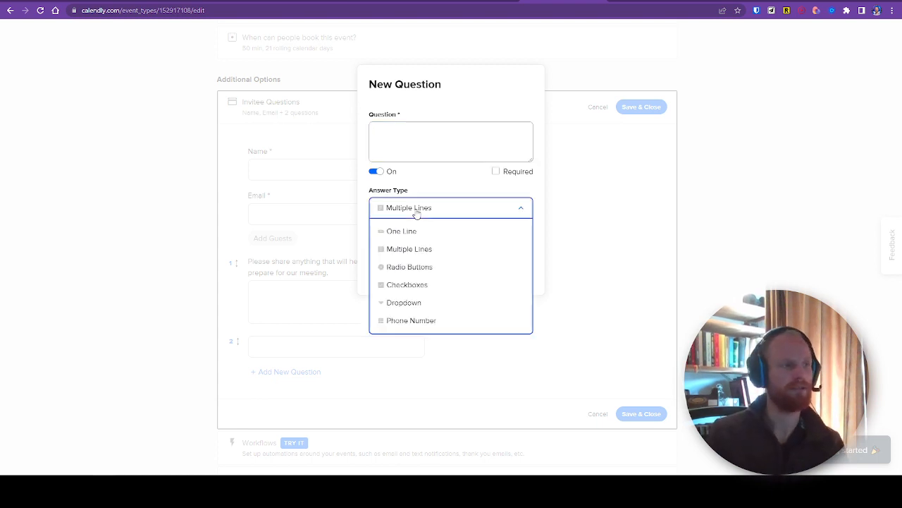
pyautogui.click(418, 284)
pyautogui.click(405, 136)
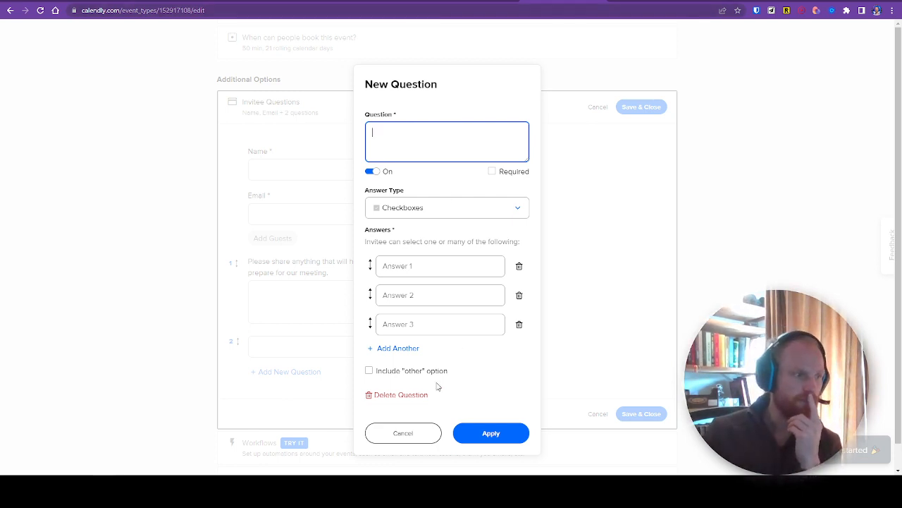
pyautogui.click(418, 372)
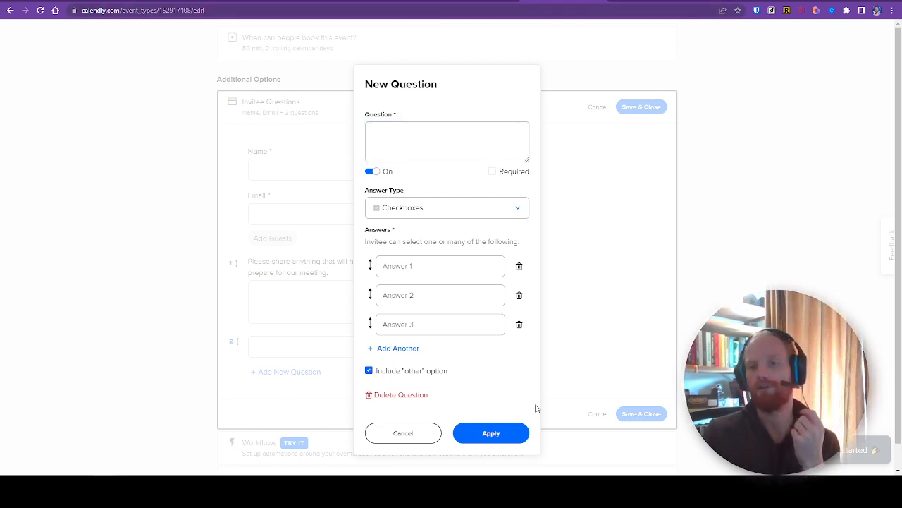
pyautogui.click(505, 437)
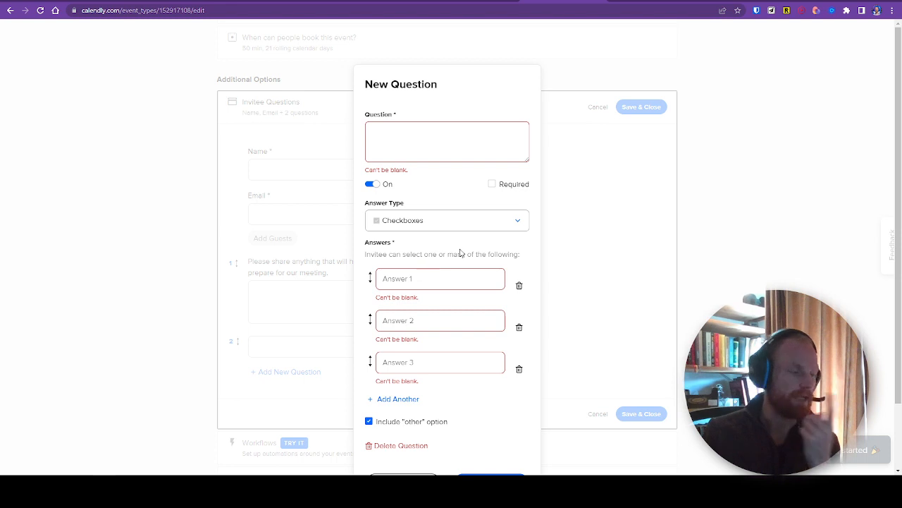
pyautogui.scroll(-1, 458, 282)
pyautogui.click(405, 409)
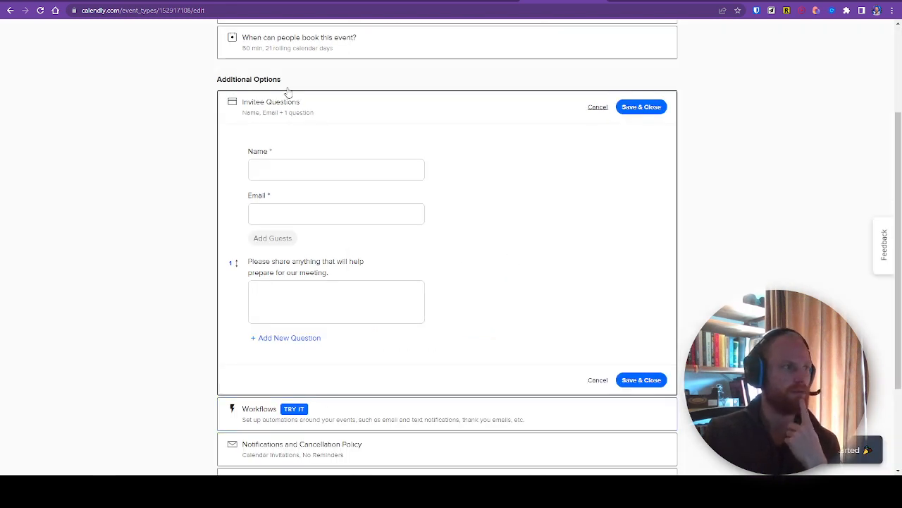
pyautogui.click(656, 107)
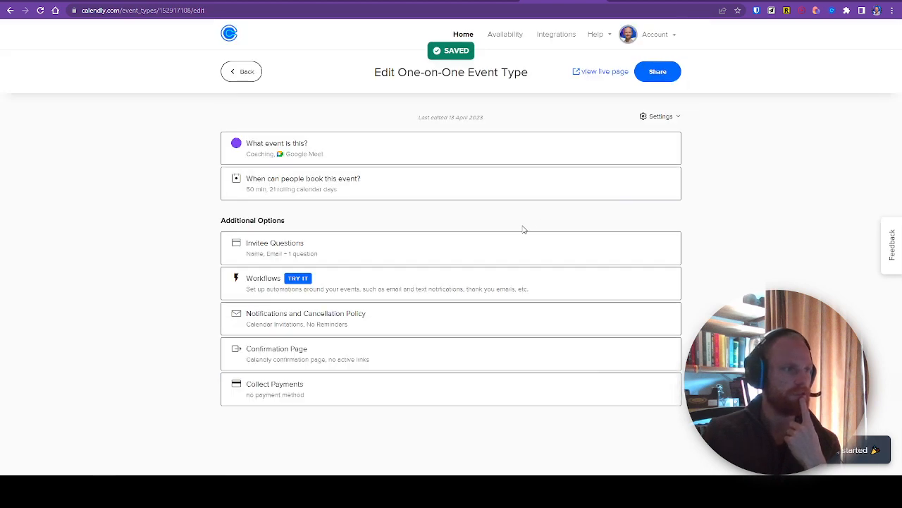
# Step: Review the Collect Payments options and the Confirmation Page settings without changing them
pyautogui.click(329, 386)
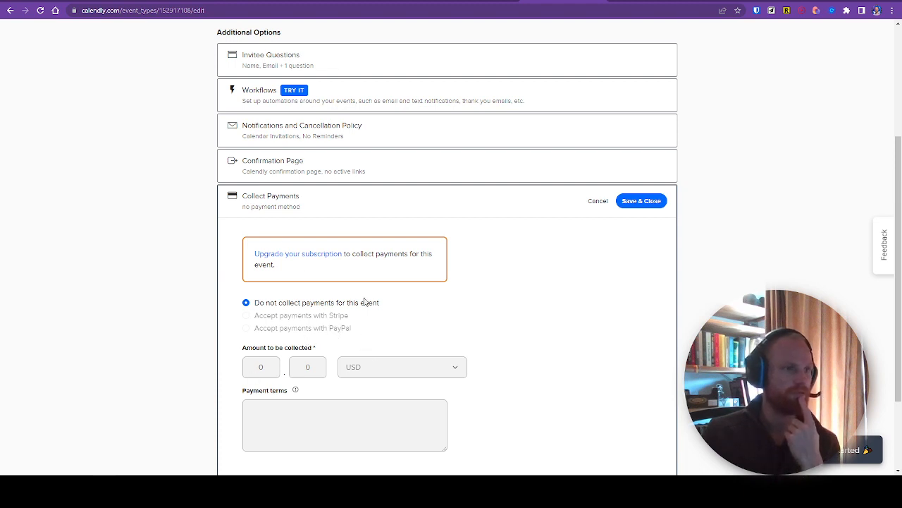
pyautogui.scroll(2, 511, 303)
pyautogui.click(339, 306)
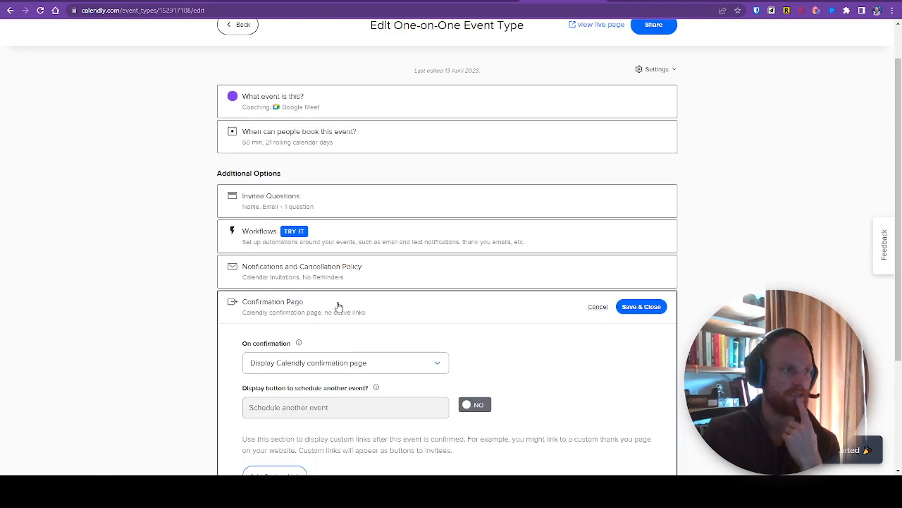
pyautogui.scroll(-2, 346, 302)
pyautogui.scroll(2, 356, 278)
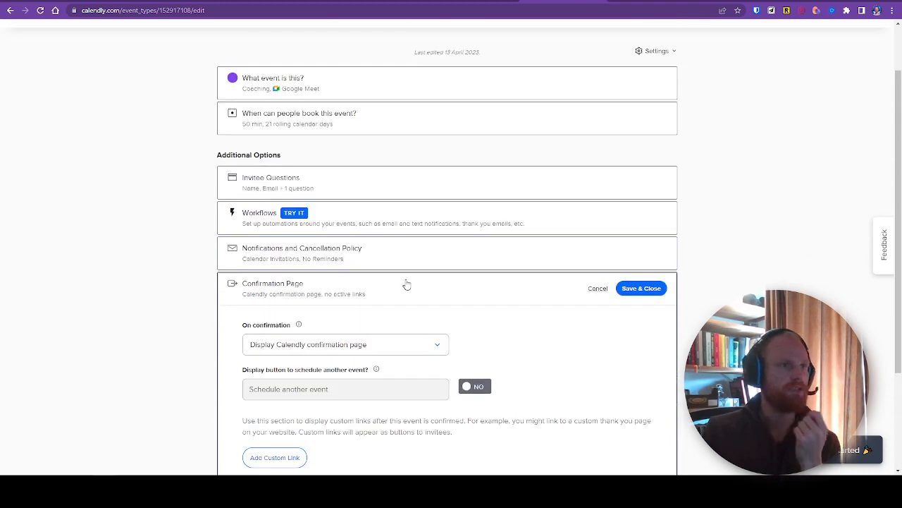
pyautogui.scroll(1, 407, 284)
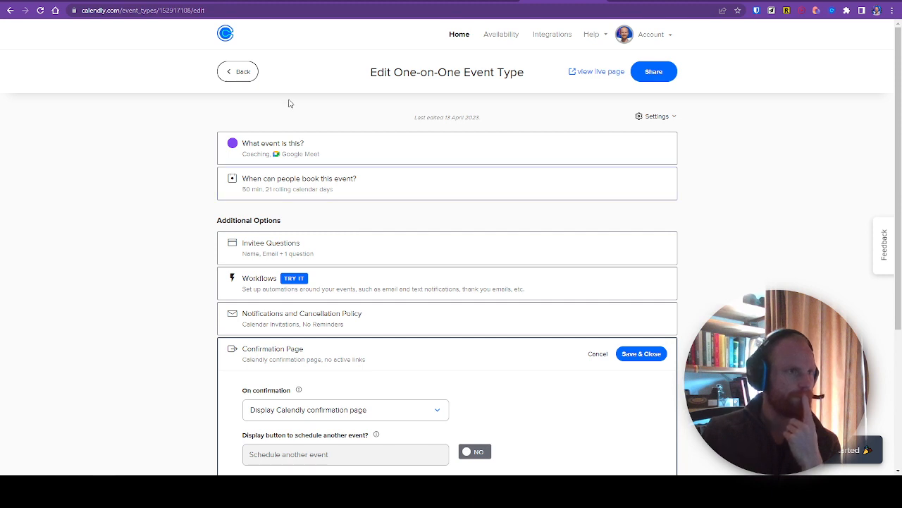
# Step: Leave the event editor, check which event types the public scheduling page offers, and return to the event types overview
pyautogui.click(250, 78)
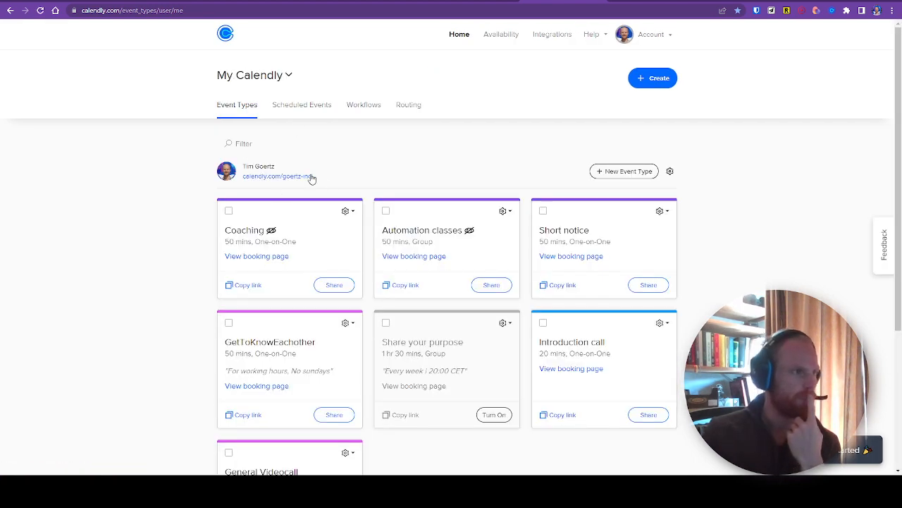
pyautogui.click(304, 176)
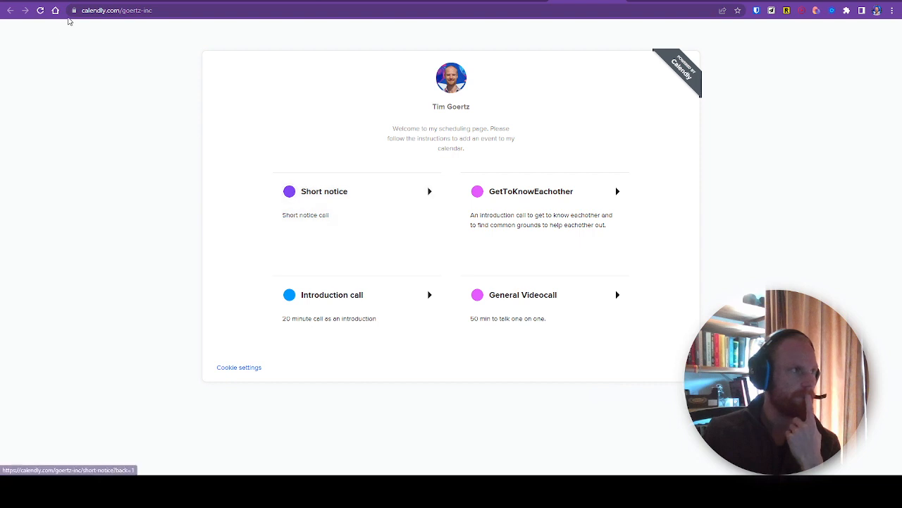
pyautogui.click(85, 10)
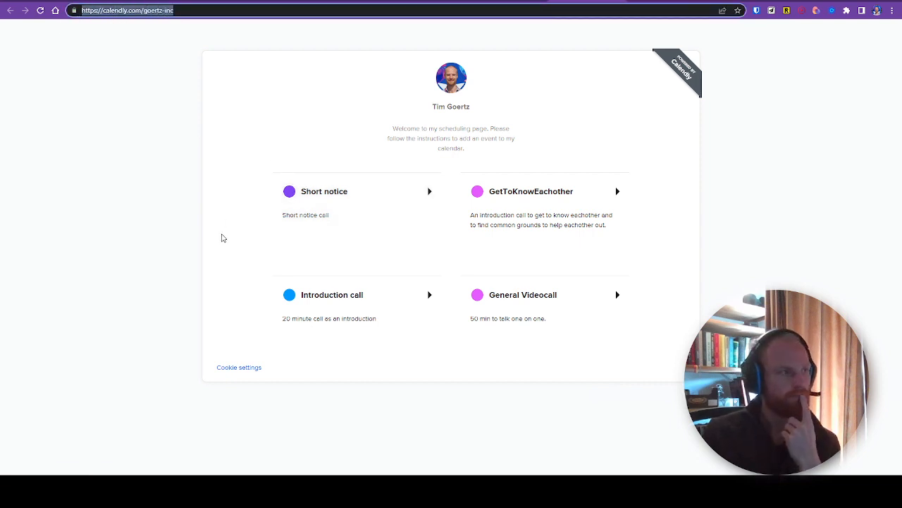
pyautogui.click(220, 238)
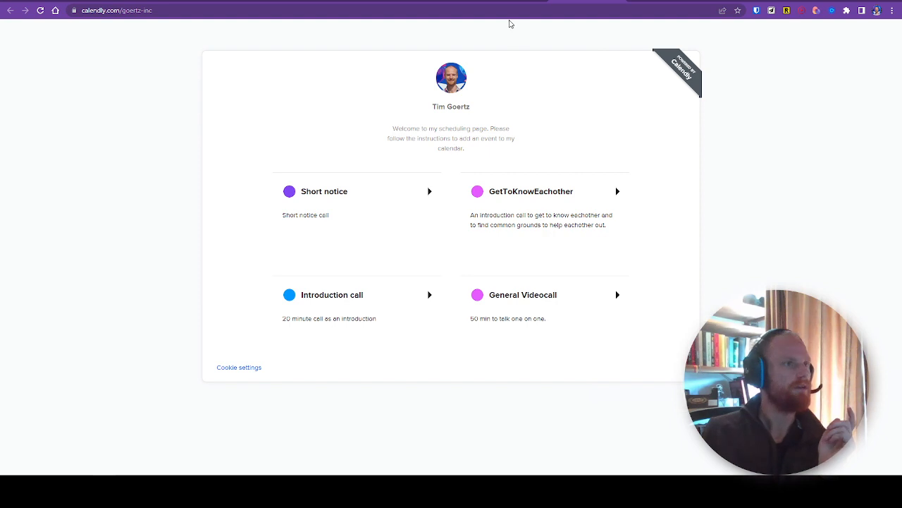
pyautogui.click(509, 2)
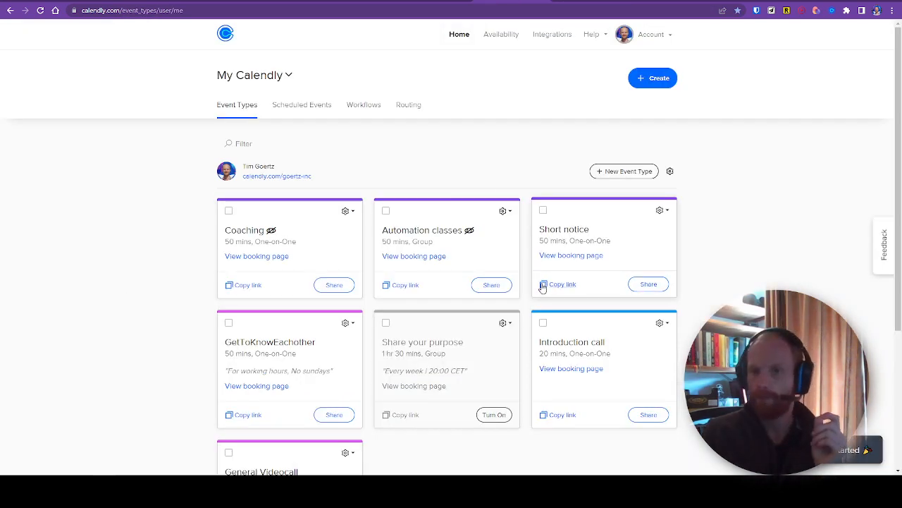